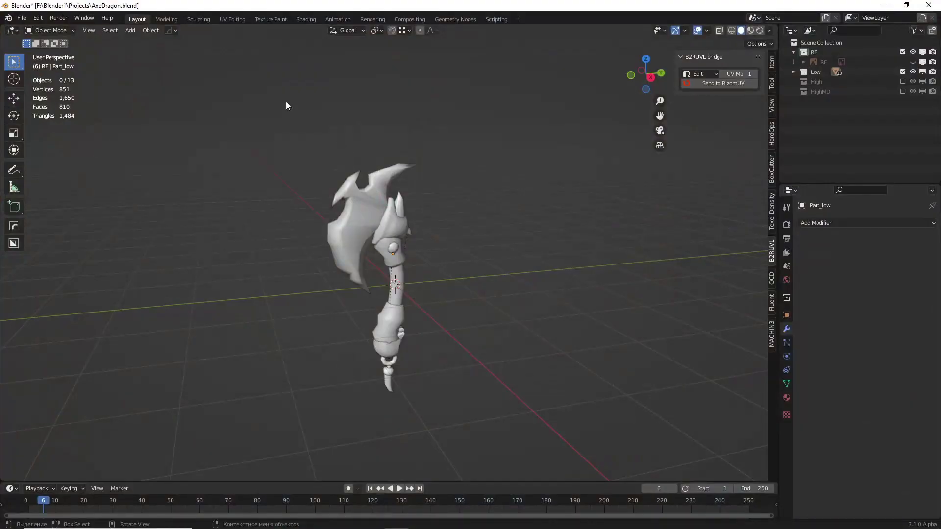
Step: Box-select all 13 axe parts in Blender and send them to RizomUV through the B2RUVL bridge
{"action": "left_click_drag", "start_coordinate": [231, 78], "coordinate": [540, 446]}
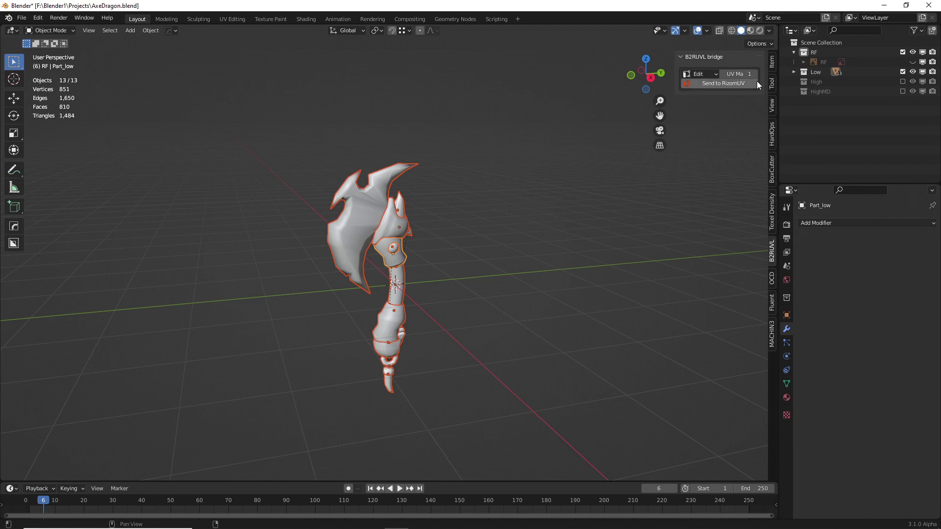
{"action": "left_click", "coordinate": [706, 83]}
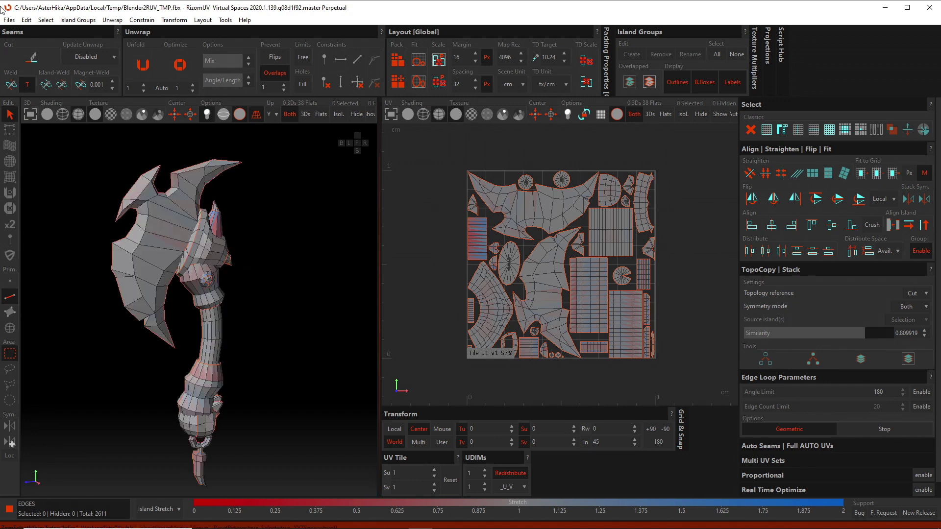
Step: Reload the axe mesh in RizomUV with its existing UV layout from the Files menu
{"action": "left_click", "coordinate": [9, 20]}
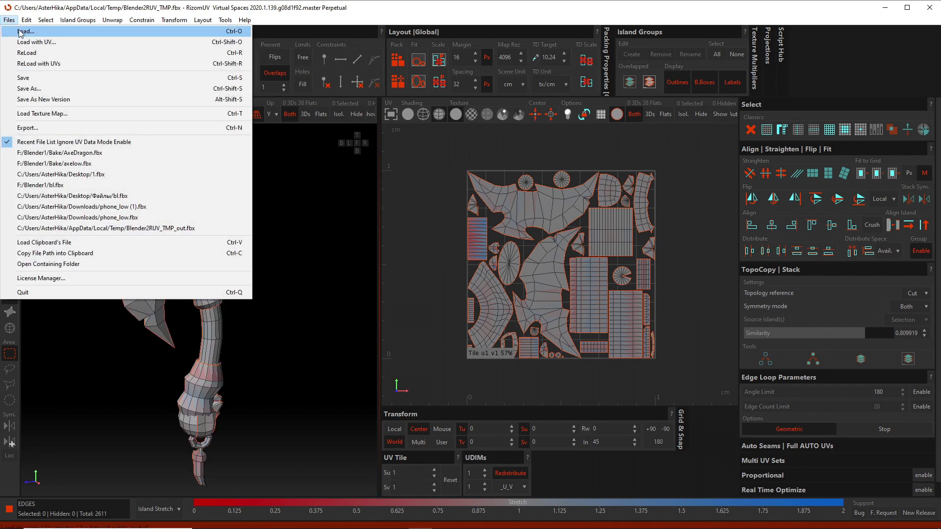
{"action": "left_click", "coordinate": [30, 64]}
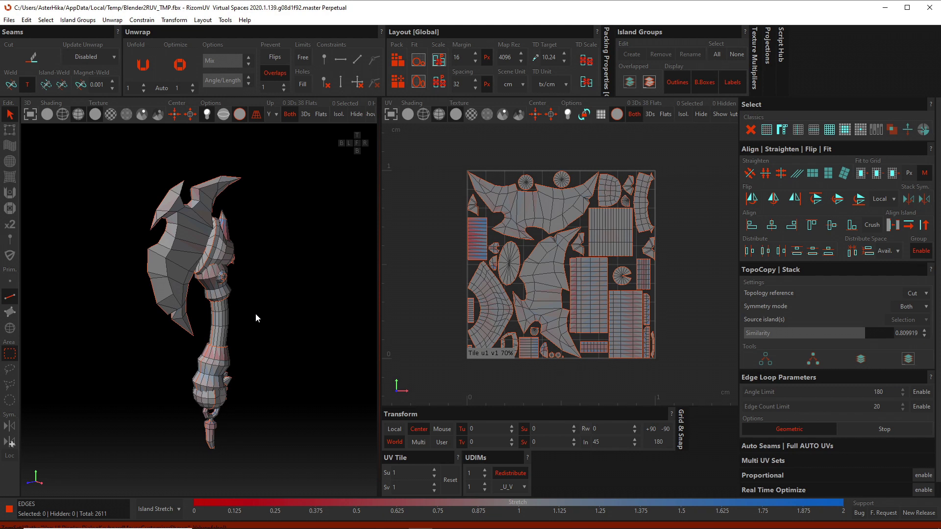
Step: Apply the Maya mouse navigation preset in Edit Preferences and close the dialog
{"action": "left_click", "coordinate": [27, 20]}
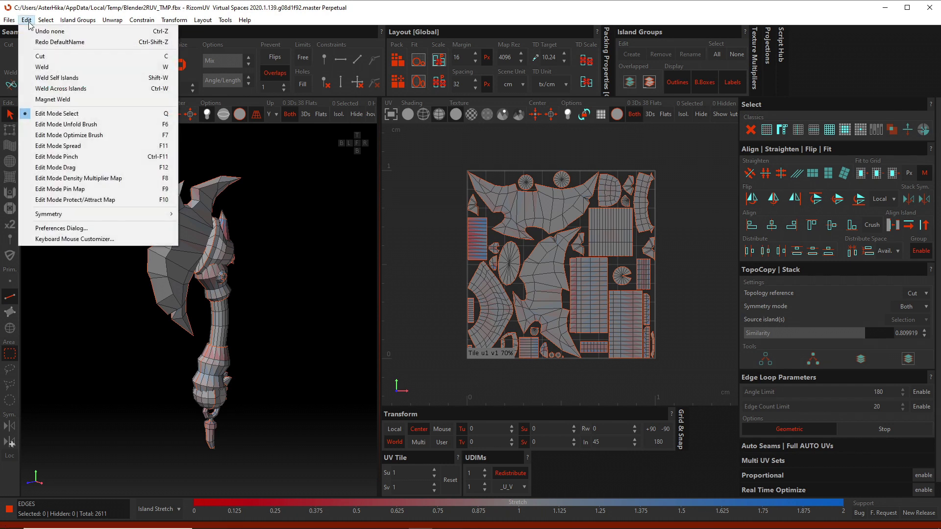
{"action": "left_click", "coordinate": [51, 239]}
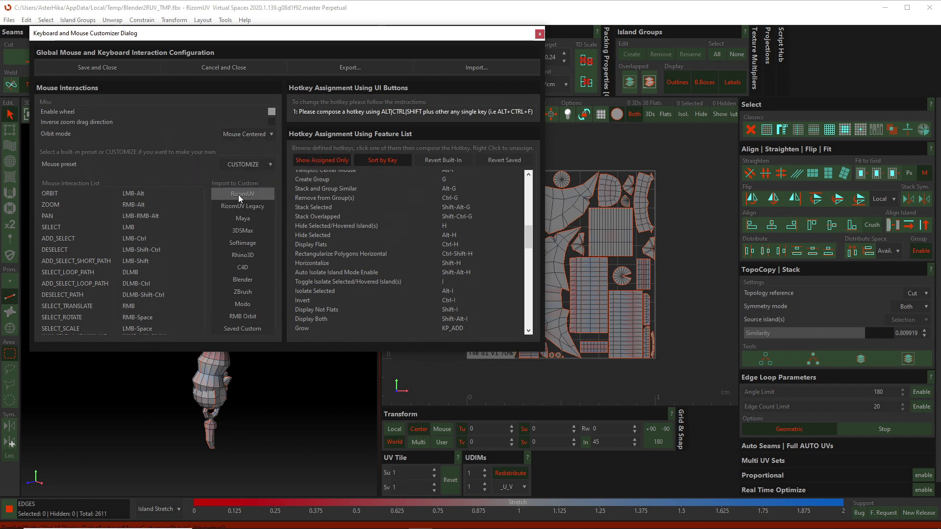
{"action": "left_click", "coordinate": [242, 219]}
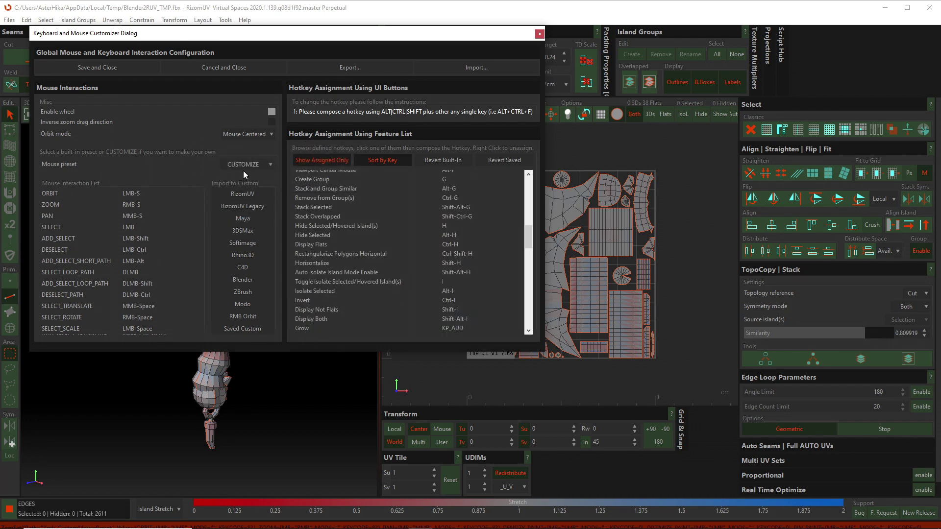
{"action": "key", "text": "Escape"}
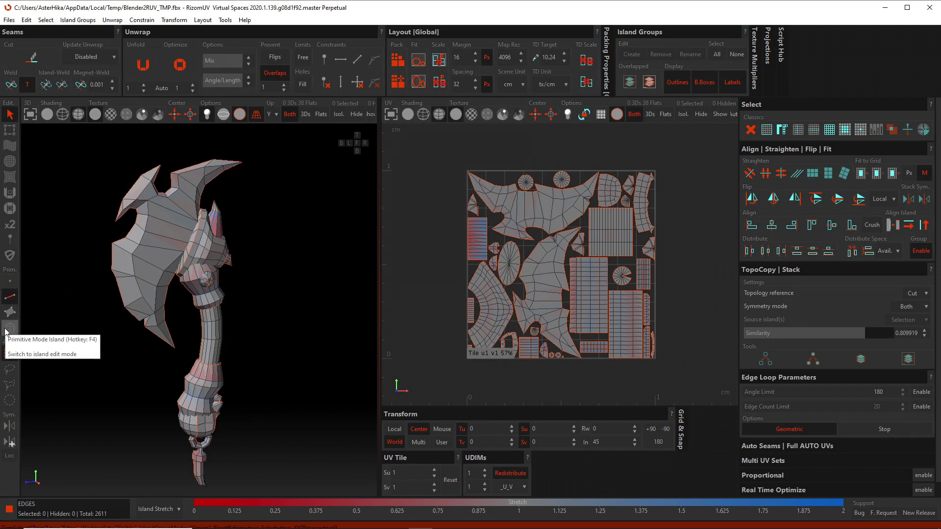
Step: Cycle the selection mode from Points through Edges and Polygons to Islands
{"action": "left_click", "coordinate": [10, 280]}
{"action": "mouse_move", "coordinate": [161, 249]}
{"action": "left_mouse_down", "text": "alt"}
{"action": "mouse_move", "coordinate": [147, 274]}
{"action": "mouse_move", "coordinate": [150, 250]}
{"action": "mouse_move", "coordinate": [199, 270]}
{"action": "left_mouse_up", "text": "alt"}
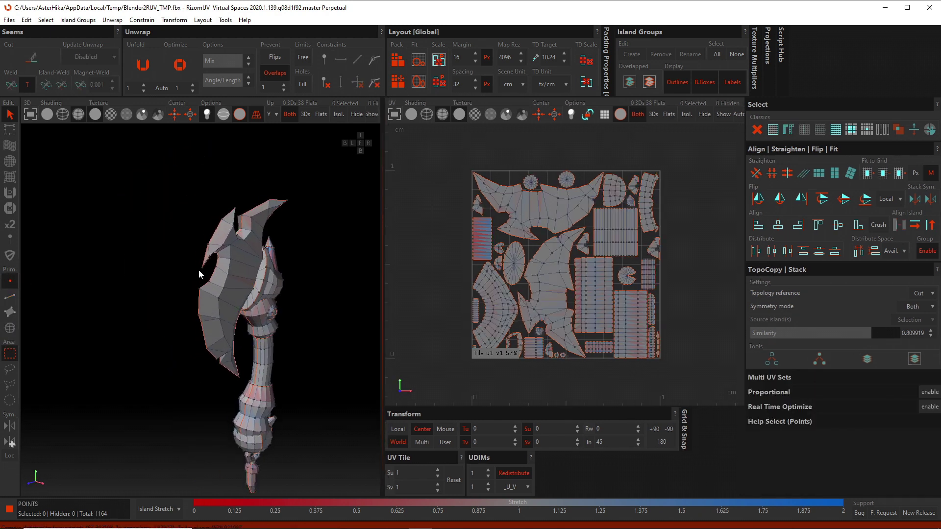
{"action": "left_click", "coordinate": [10, 297]}
{"action": "left_click", "coordinate": [9, 312]}
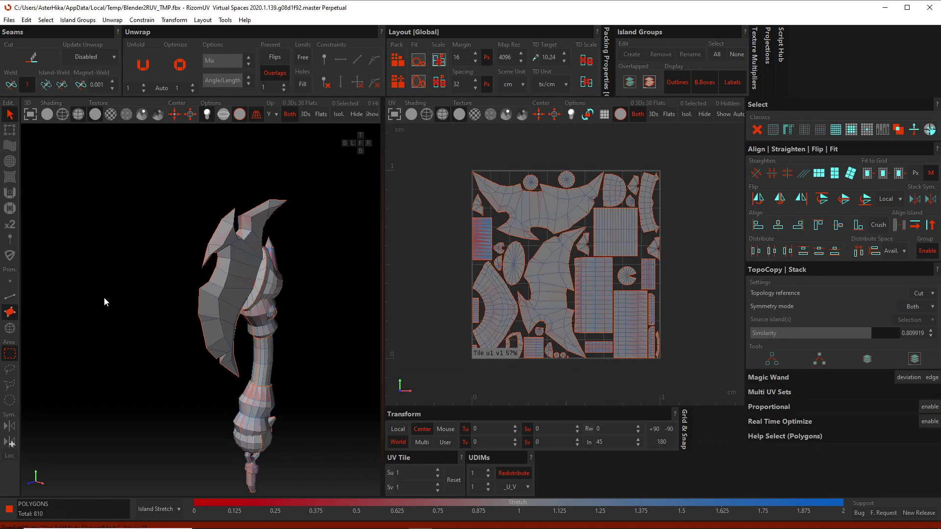
{"action": "left_click", "coordinate": [10, 328]}
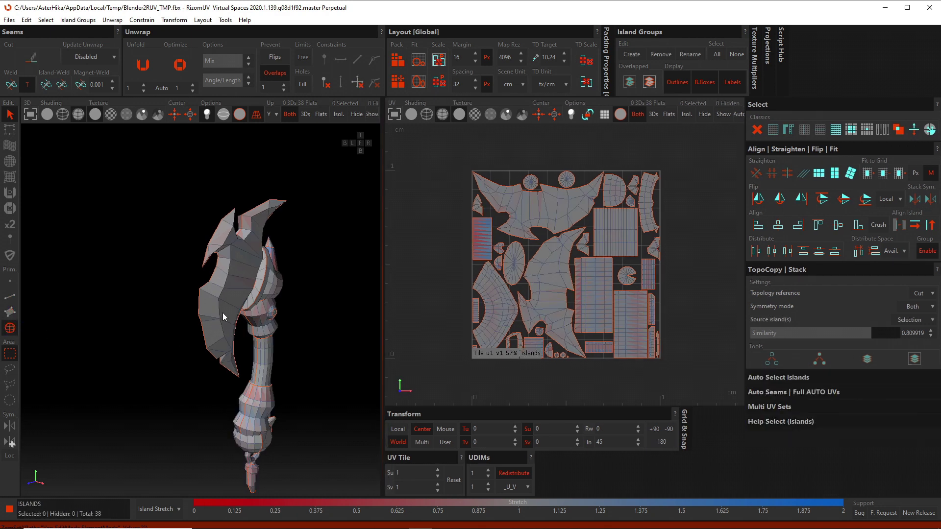
{"action": "middle_click_drag", "start_coordinate": [223, 313], "coordinate": [196, 307], "text": "alt"}
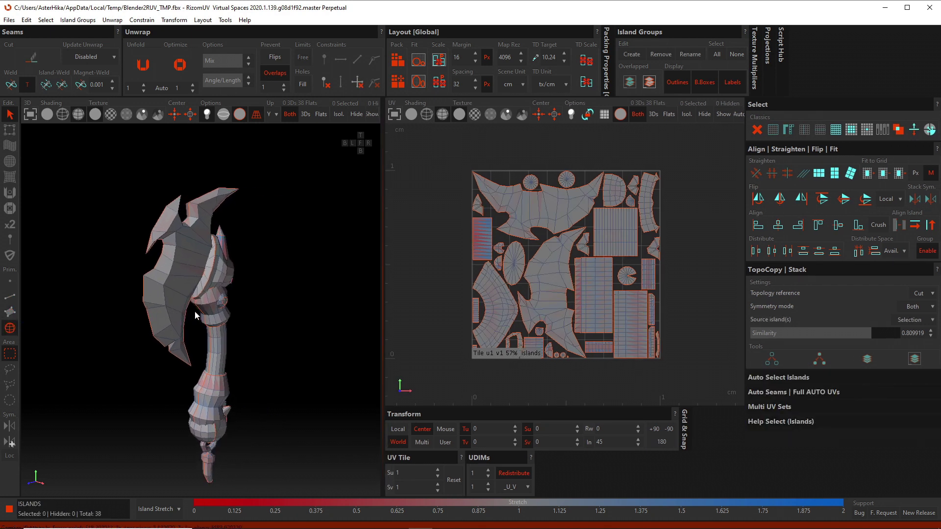
Step: Select the blade island, test-move it, revert it and clear the selection
{"action": "key", "text": "t"}
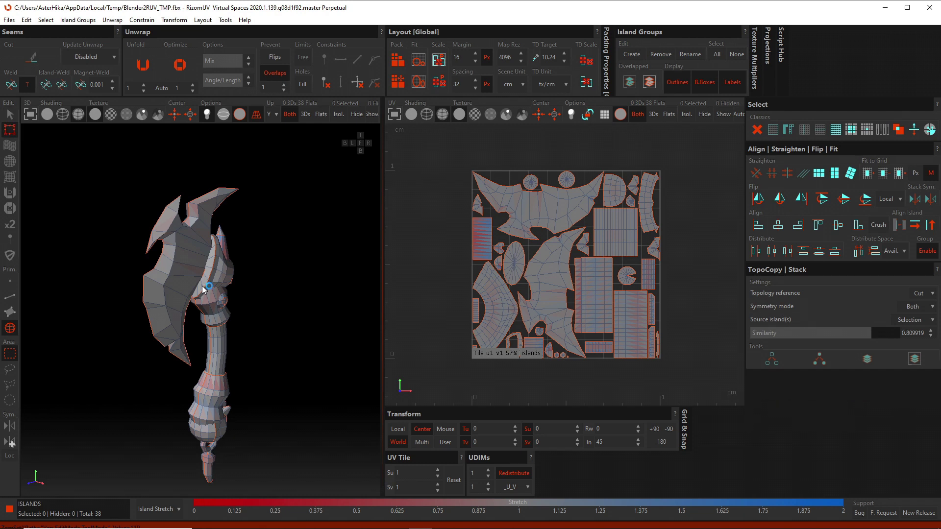
{"action": "left_click", "coordinate": [176, 267]}
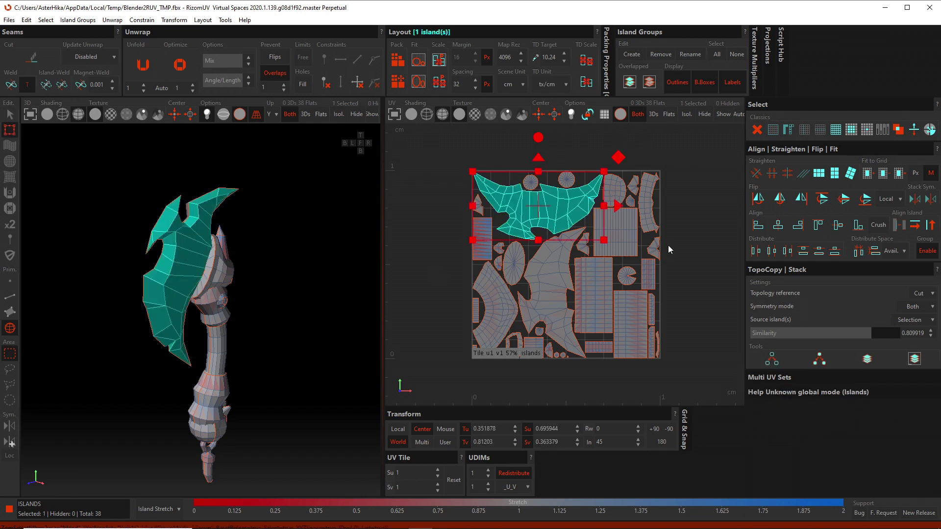
{"action": "left_click_drag", "start_coordinate": [620, 164], "coordinate": [664, 190]}
{"action": "key", "text": "t"}
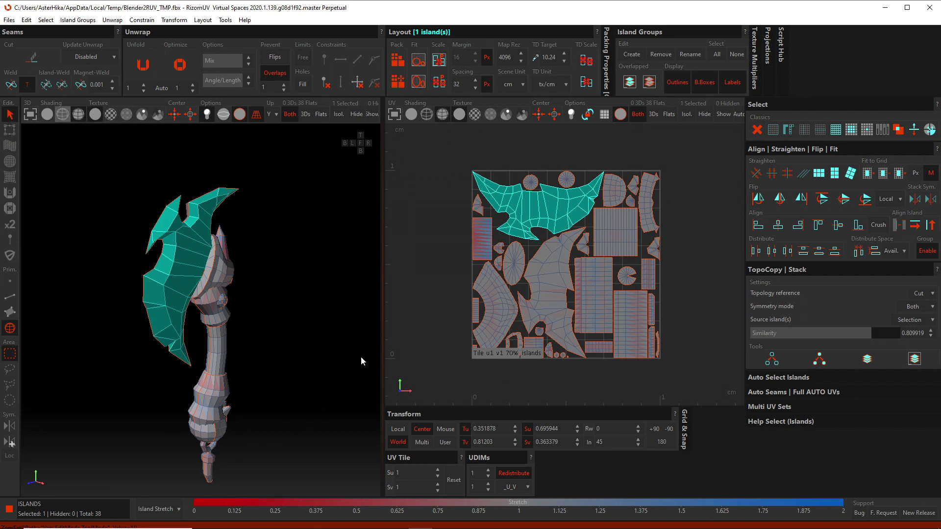
{"action": "left_click_drag", "start_coordinate": [107, 237], "coordinate": [287, 208], "text": "alt"}
{"action": "left_click", "coordinate": [288, 210]}
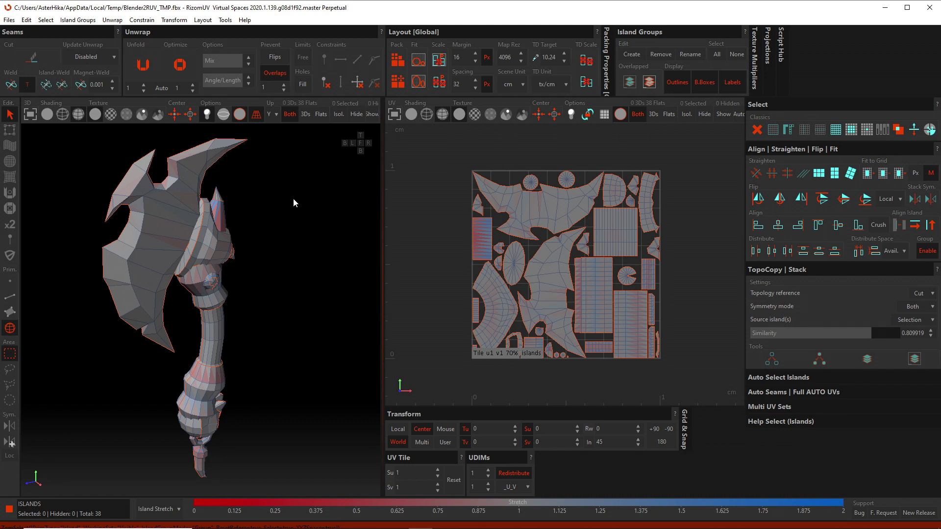
Step: Toggle between full-width 3D, full-width UV and side-by-side viewport layouts with F1, F2, F3
{"action": "key", "text": "F1"}
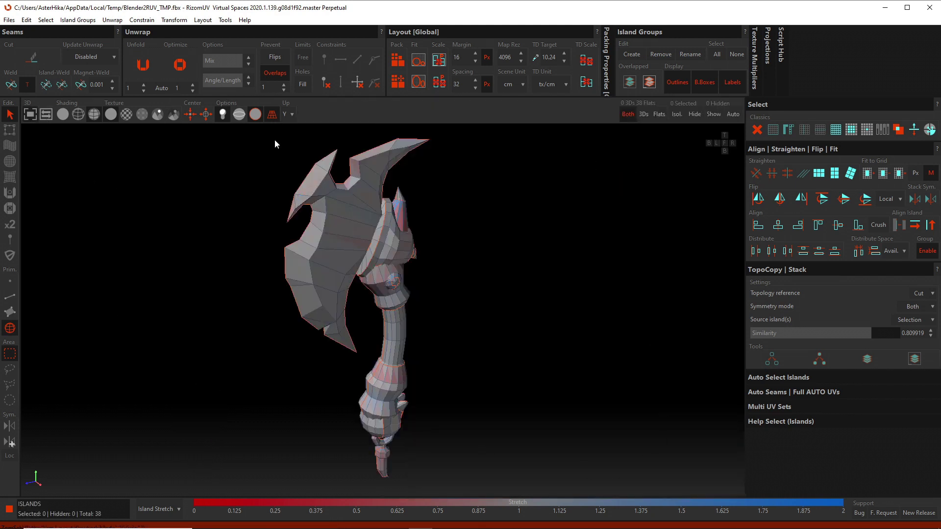
{"action": "key", "text": "F3"}
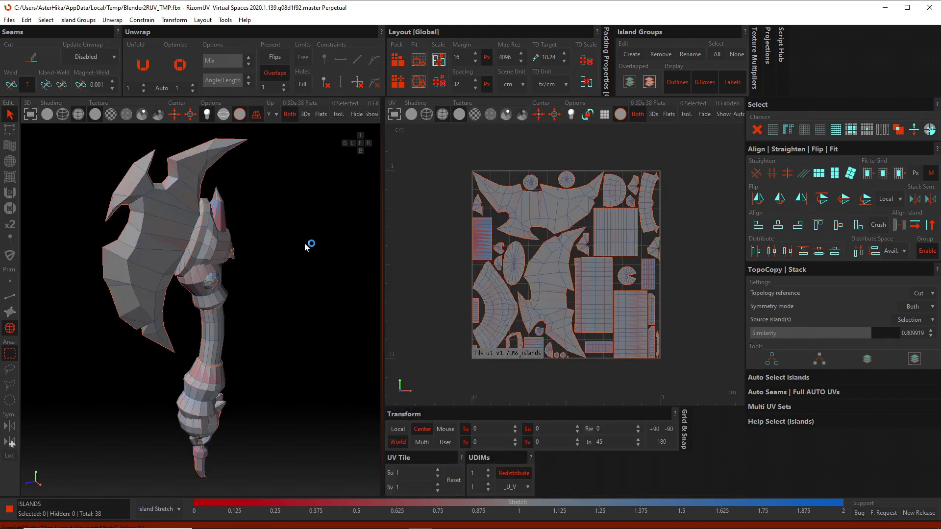
{"action": "key", "text": "F2"}
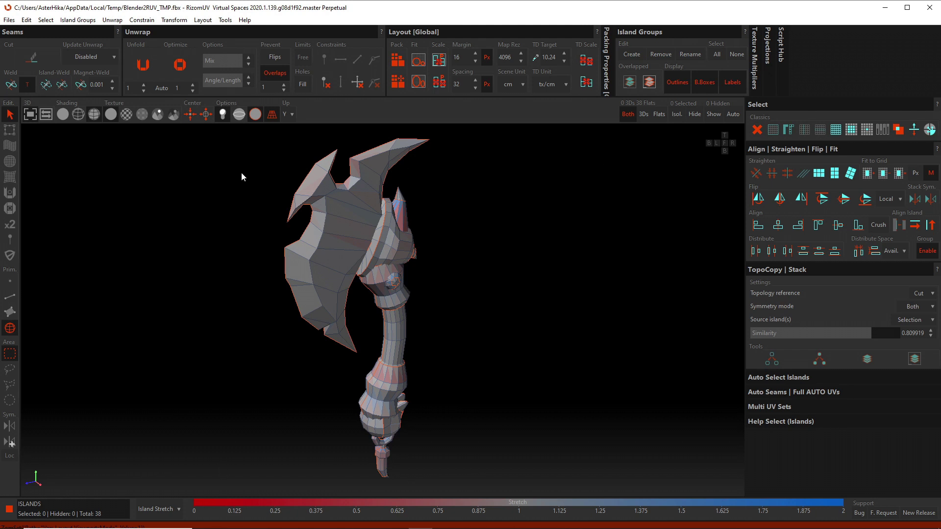
{"action": "key", "text": "F3"}
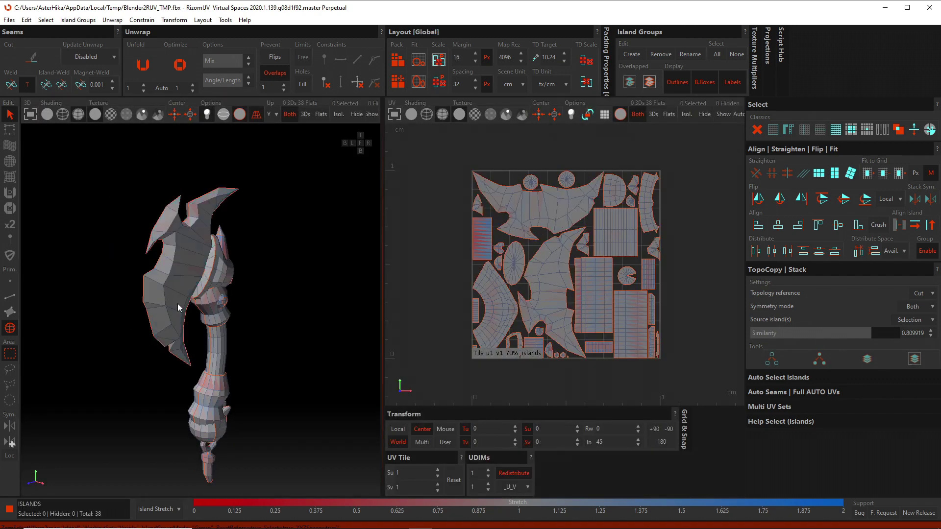
Step: Frame the axe, pick and deselect the blade, then widen the 3D view
{"action": "mouse_move", "coordinate": [289, 281]}
{"action": "middle_mouse_down"}
{"action": "mouse_move", "coordinate": [251, 246]}
{"action": "mouse_move", "coordinate": [270, 309]}
{"action": "mouse_move", "coordinate": [234, 221]}
{"action": "mouse_move", "coordinate": [232, 293]}
{"action": "middle_mouse_up"}
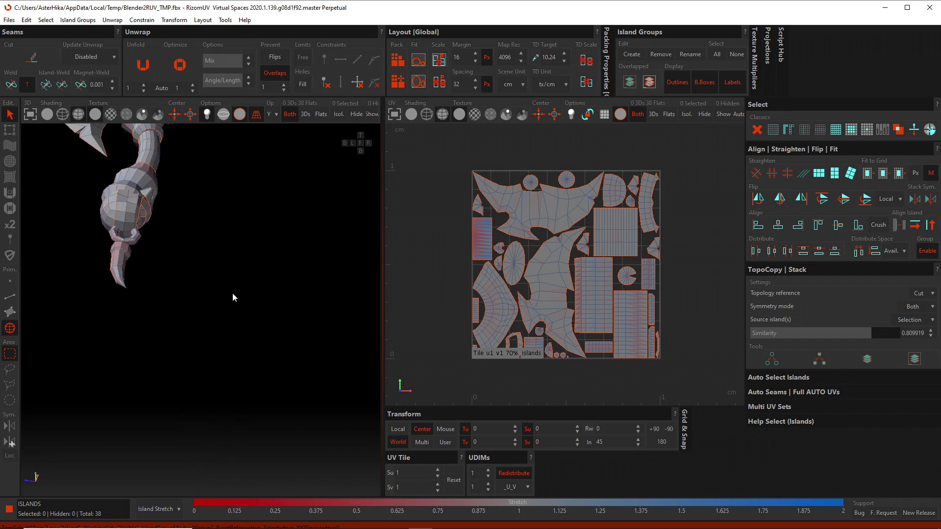
{"action": "key", "text": "f"}
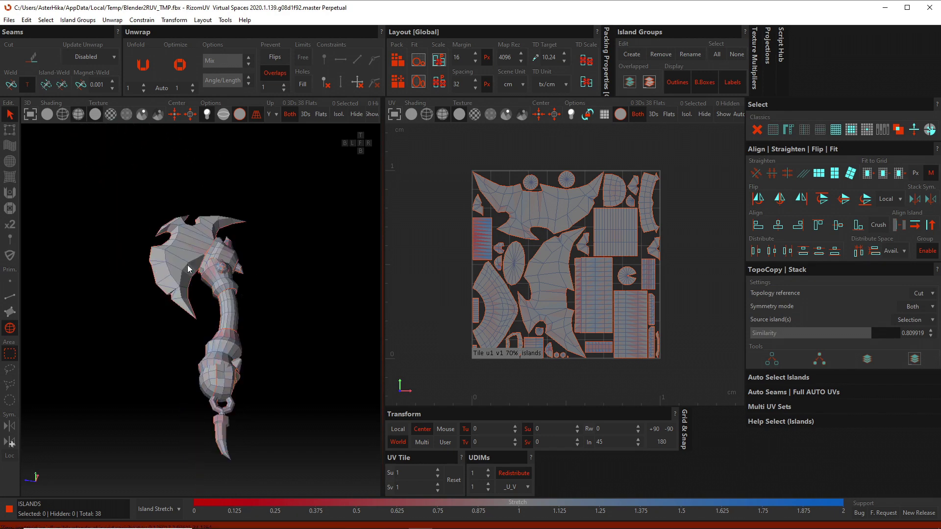
{"action": "left_click", "coordinate": [185, 263]}
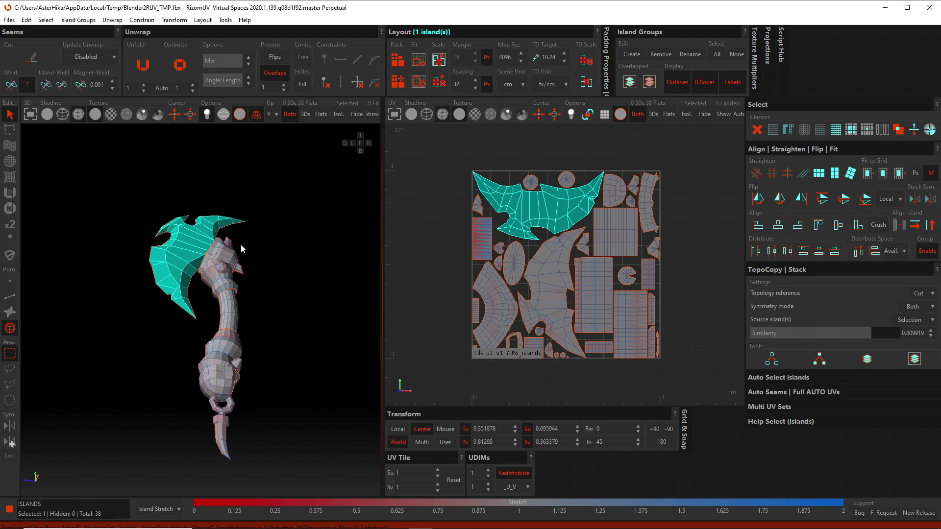
{"action": "scroll", "coordinate": [241, 249], "scroll_direction": "up", "scroll_amount": 3}
{"action": "key", "text": "Escape"}
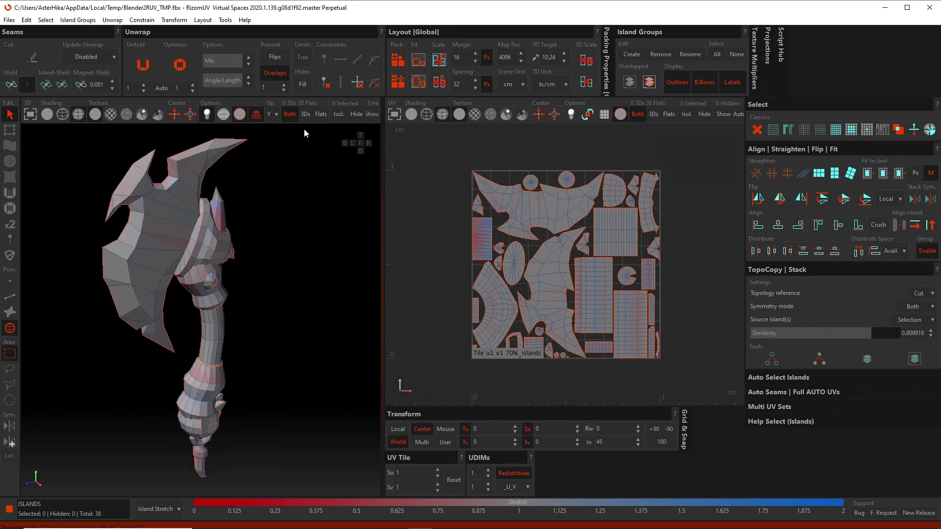
{"action": "left_click_drag", "start_coordinate": [383, 123], "coordinate": [499, 120]}
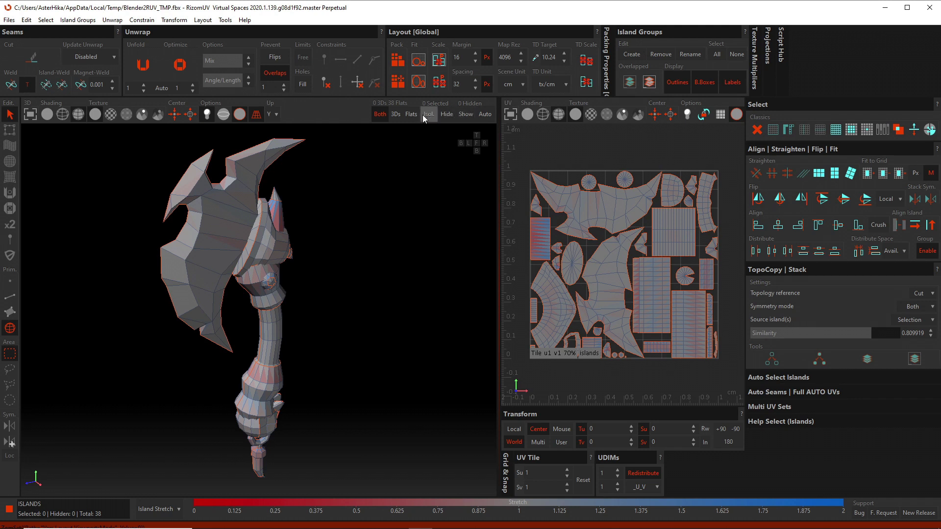
Step: Select the blade island and isolate it, hiding all other islands
{"action": "middle_click_drag", "start_coordinate": [294, 199], "coordinate": [227, 213]}
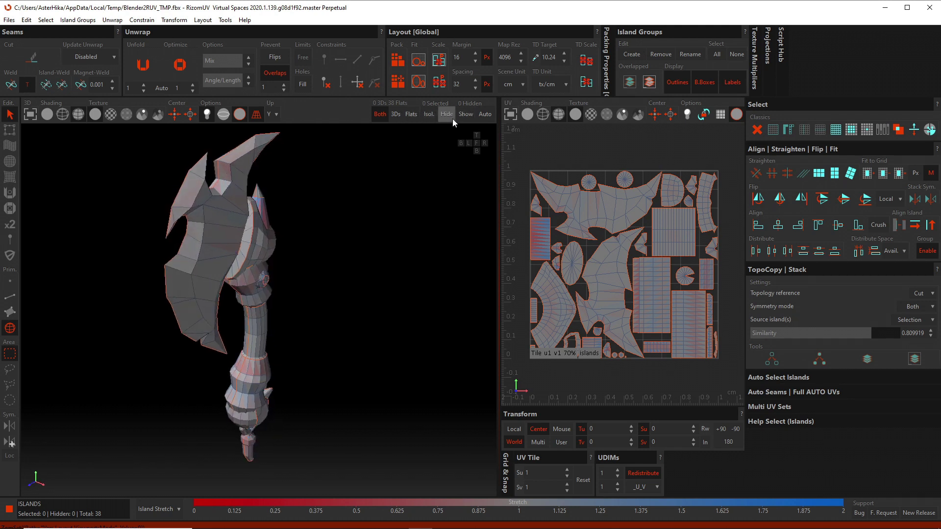
{"action": "middle_click_drag", "start_coordinate": [263, 323], "coordinate": [239, 267]}
{"action": "left_click", "coordinate": [228, 246]}
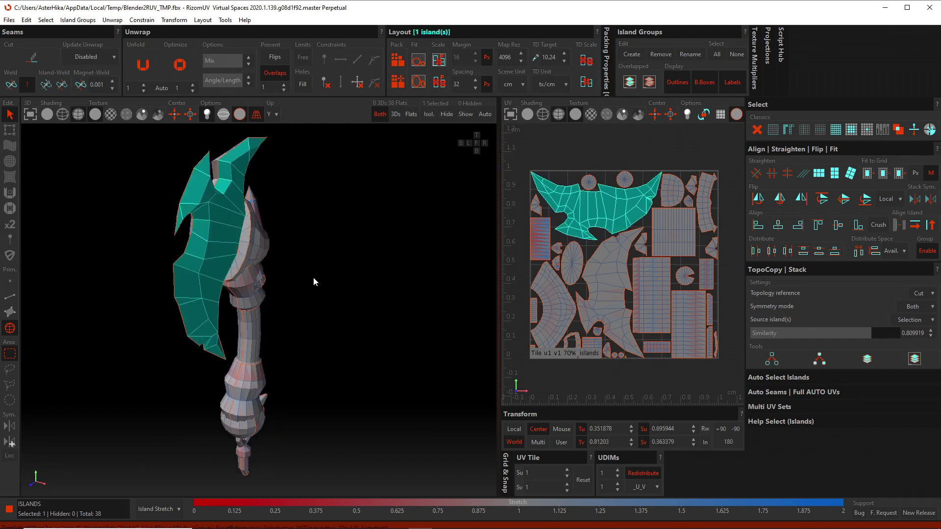
{"action": "middle_click_drag", "start_coordinate": [315, 280], "coordinate": [277, 266]}
{"action": "key", "text": "i"}
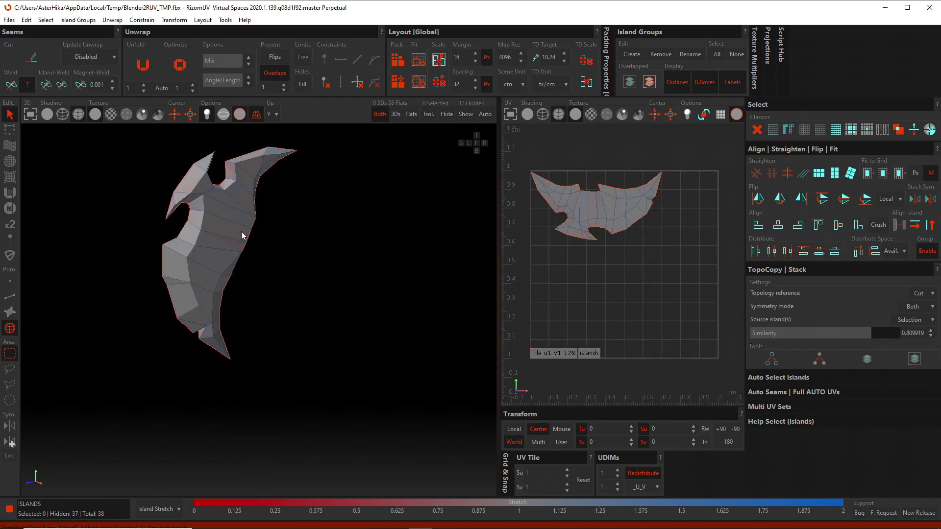
Step: Hide the blade too, unhide every island, and switch to Edge selection
{"action": "left_click", "coordinate": [242, 235]}
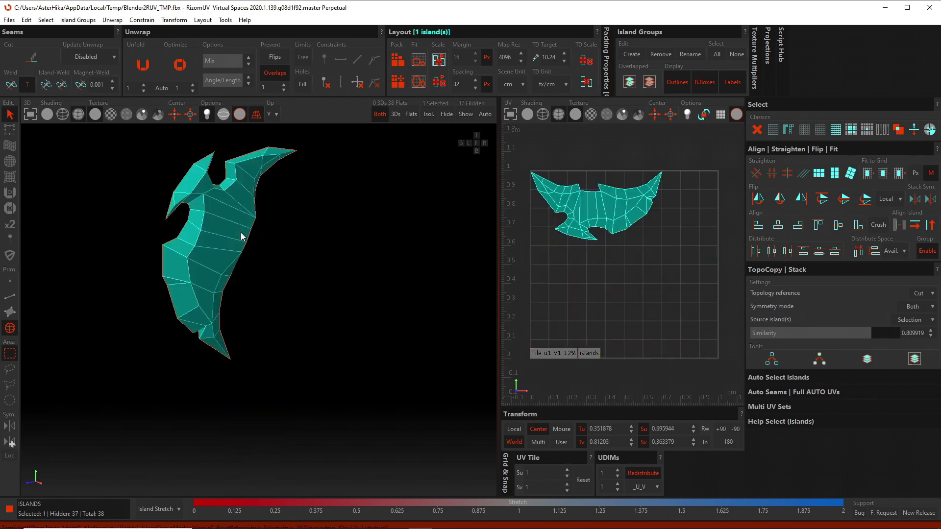
{"action": "key", "text": "h"}
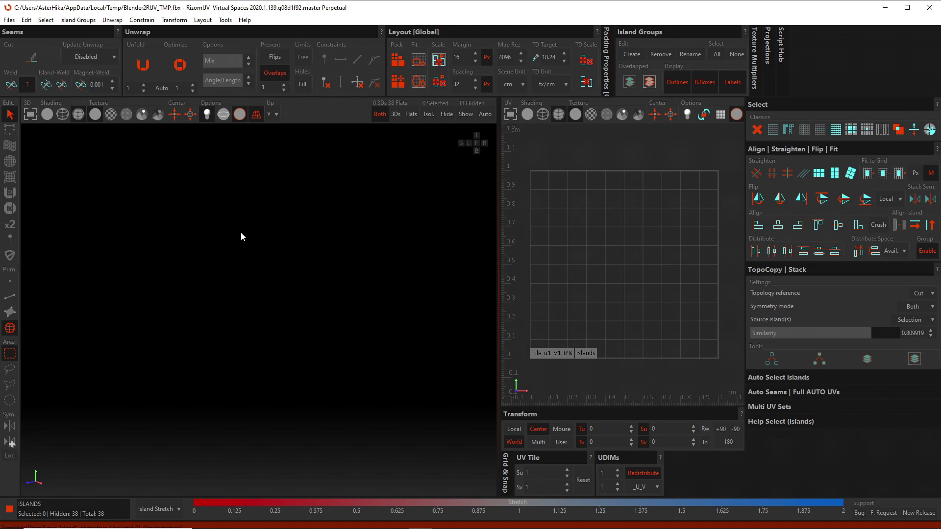
{"action": "key", "text": "shift+h"}
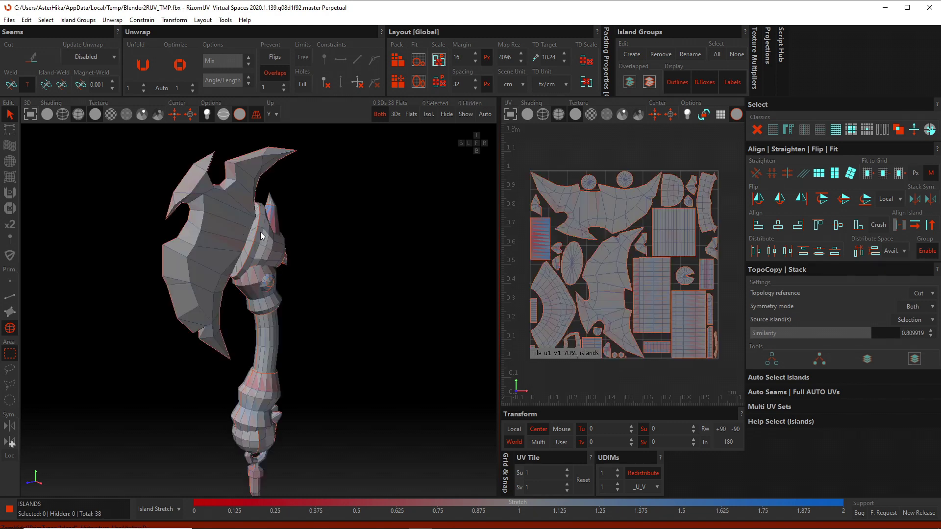
{"action": "key", "text": "2"}
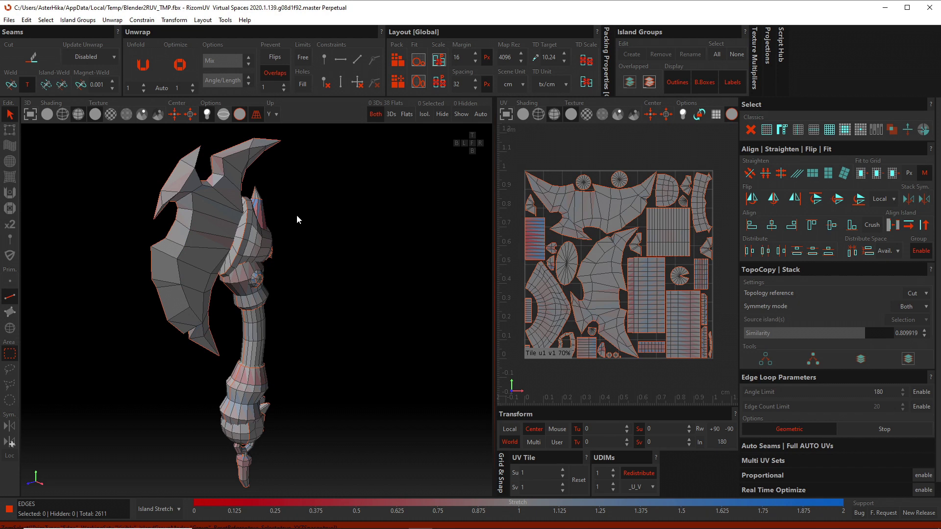
Step: Cut a seam along the blade's edge loop, then path-select that seam and weld it back
{"action": "double_click", "coordinate": [185, 294]}
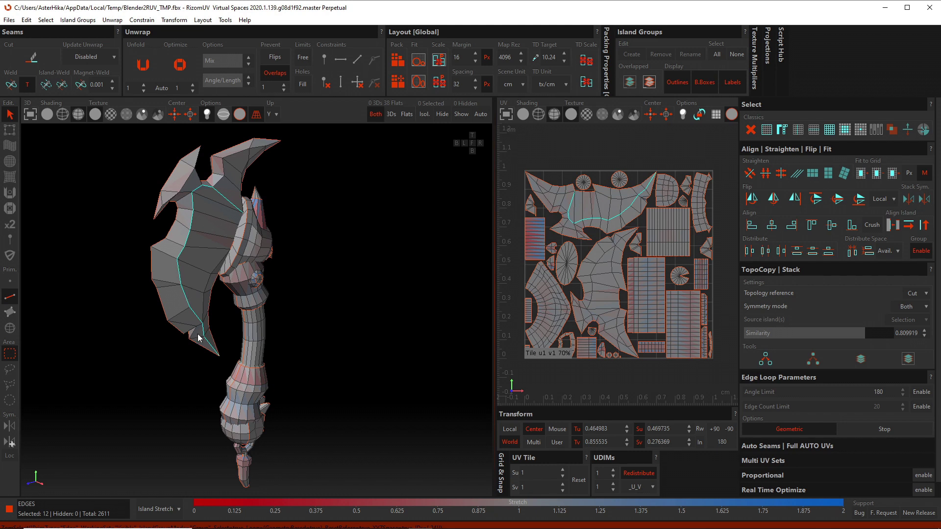
{"action": "key", "text": "c"}
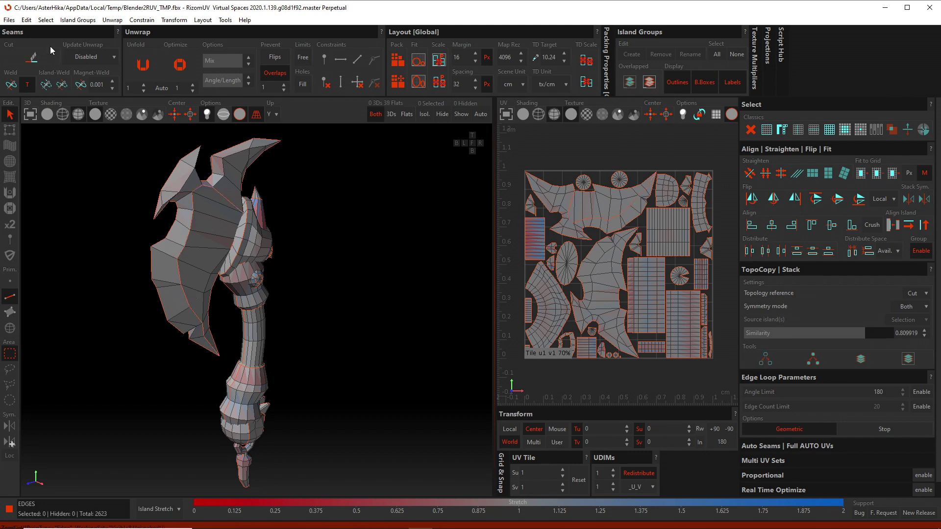
{"action": "left_click", "coordinate": [219, 198]}
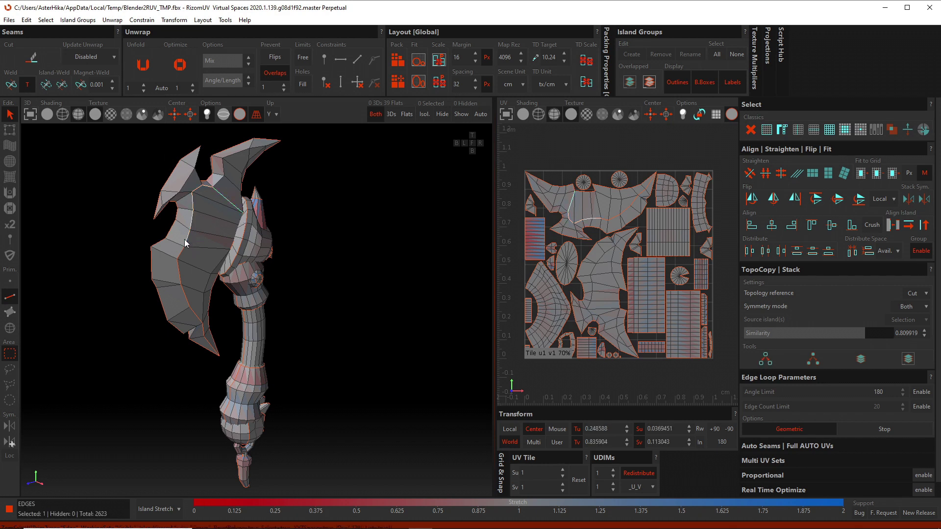
{"action": "left_click", "coordinate": [225, 200]}
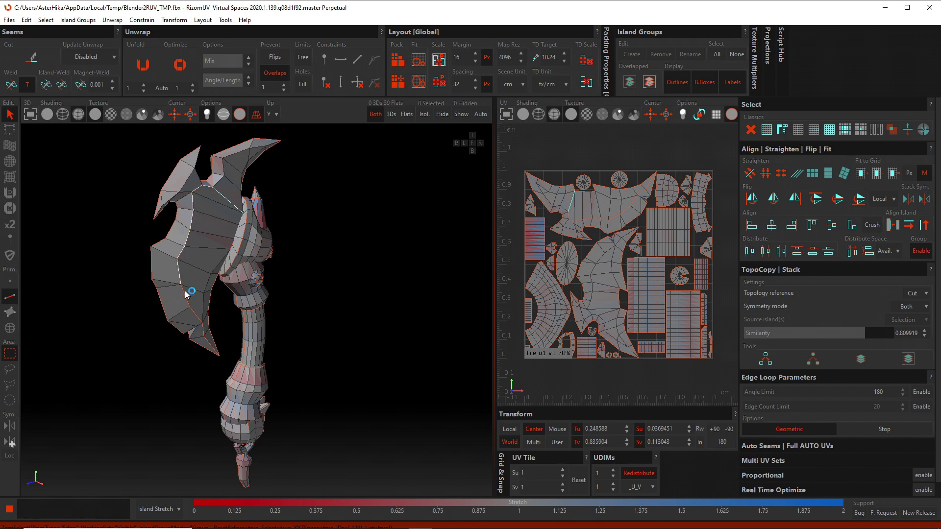
{"action": "left_click", "coordinate": [206, 339]}
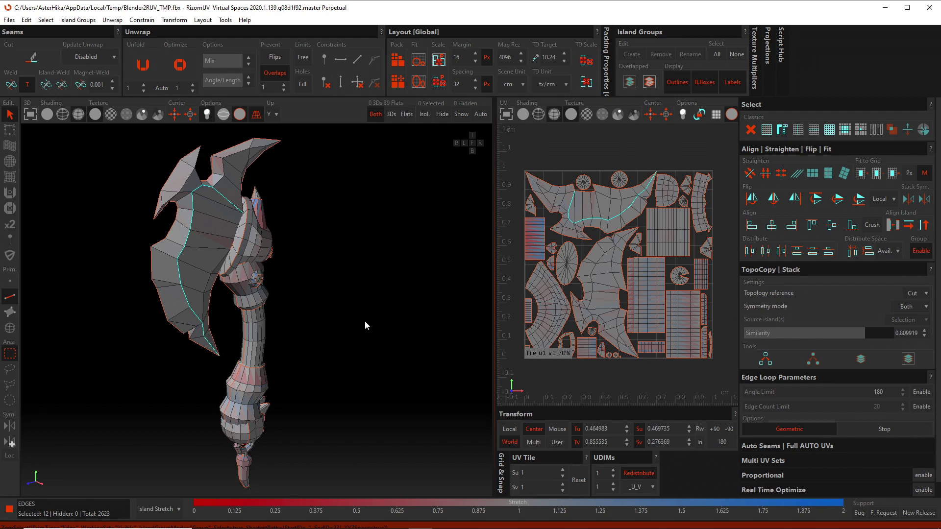
{"action": "key", "text": "c"}
{"action": "mouse_move", "coordinate": [331, 303]}
{"action": "left_mouse_down", "text": "alt"}
{"action": "mouse_move", "coordinate": [292, 208]}
{"action": "mouse_move", "coordinate": [210, 213]}
{"action": "left_mouse_up", "text": "alt"}
{"action": "key", "text": "F4"}
{"action": "left_click", "coordinate": [210, 212]}
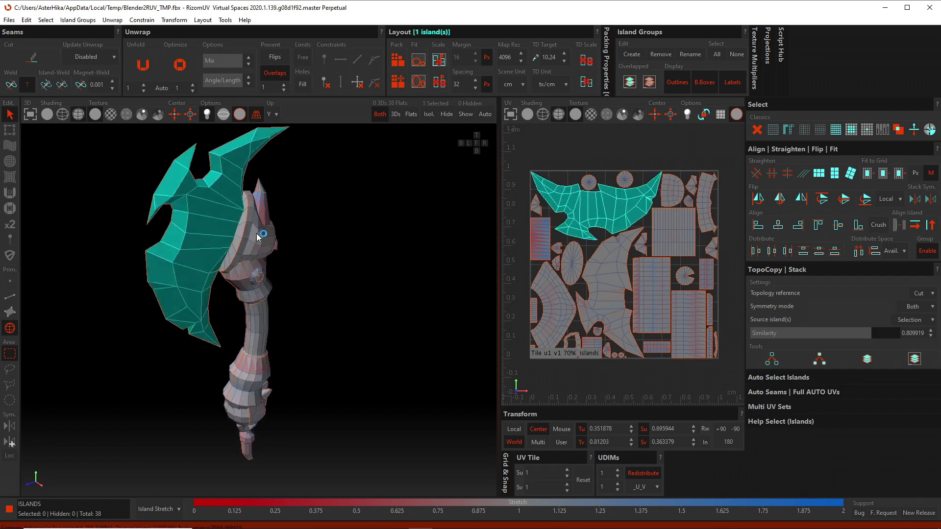
{"action": "middle_click_drag", "start_coordinate": [286, 245], "coordinate": [301, 253], "text": "alt"}
{"action": "key", "text": "u"}
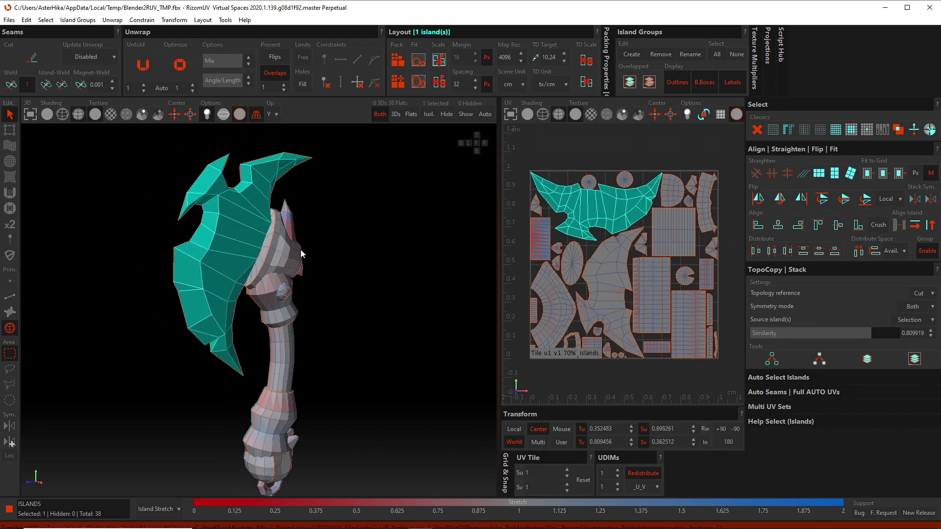
{"action": "key", "text": "o"}
{"action": "key", "text": "p"}
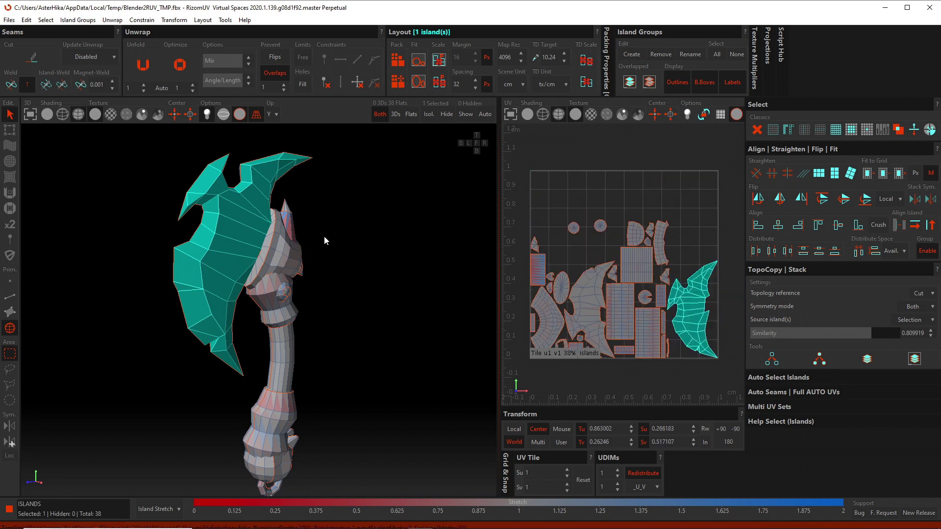
{"action": "middle_click_drag", "start_coordinate": [324, 240], "coordinate": [335, 247]}
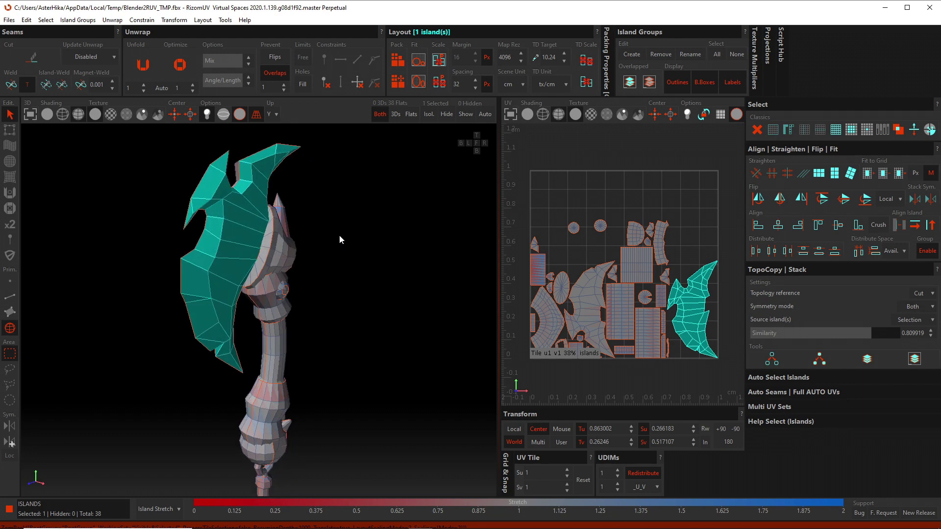
{"action": "key", "text": "ctrl+z"}
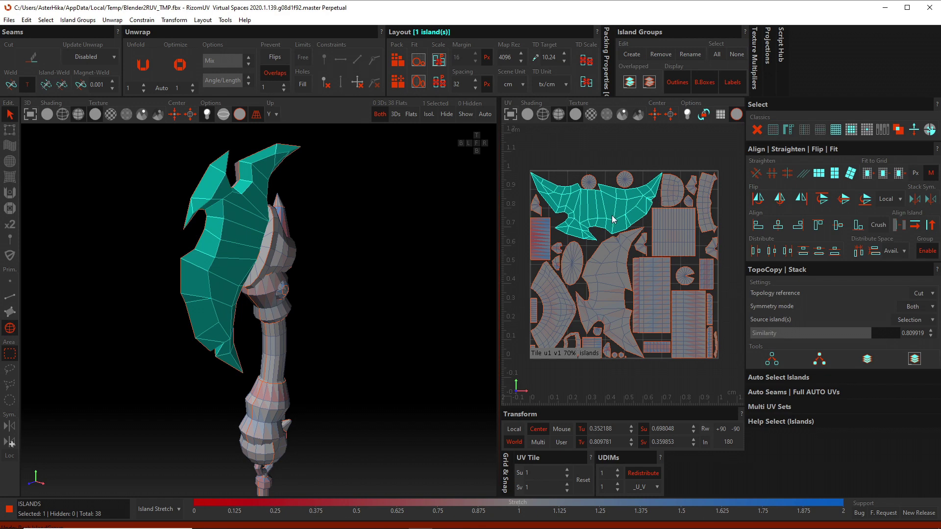
{"action": "key", "text": "t"}
{"action": "left_click_drag", "start_coordinate": [668, 157], "coordinate": [720, 126]}
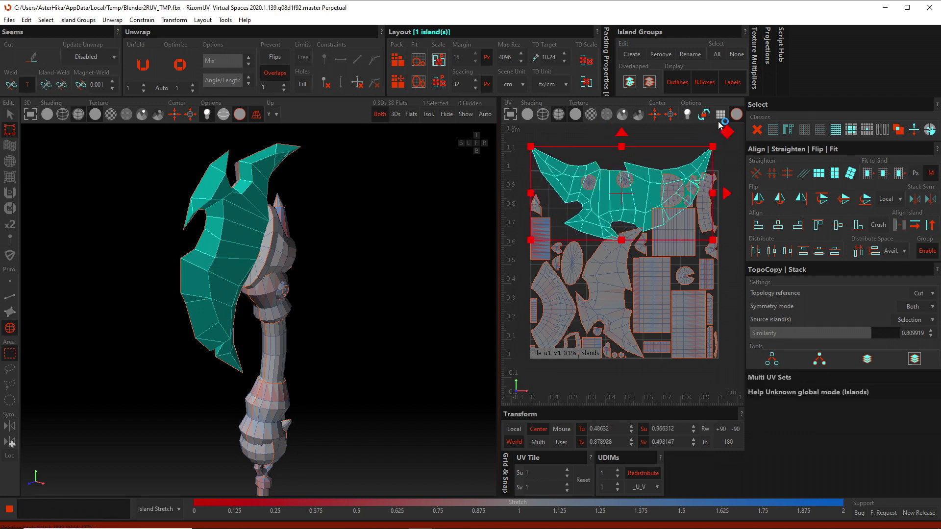
{"action": "key", "text": "ctrl+a"}
{"action": "key", "text": "p"}
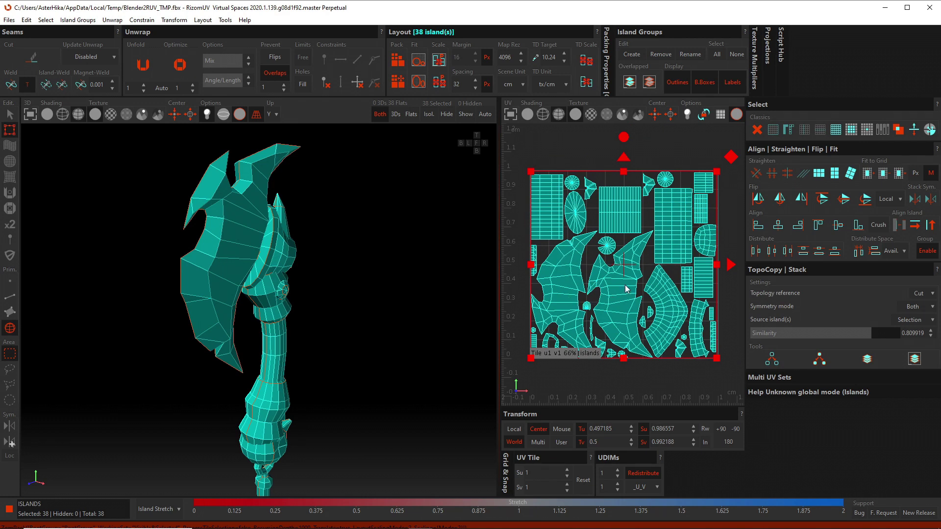
{"action": "key", "text": "ctrl+z"}
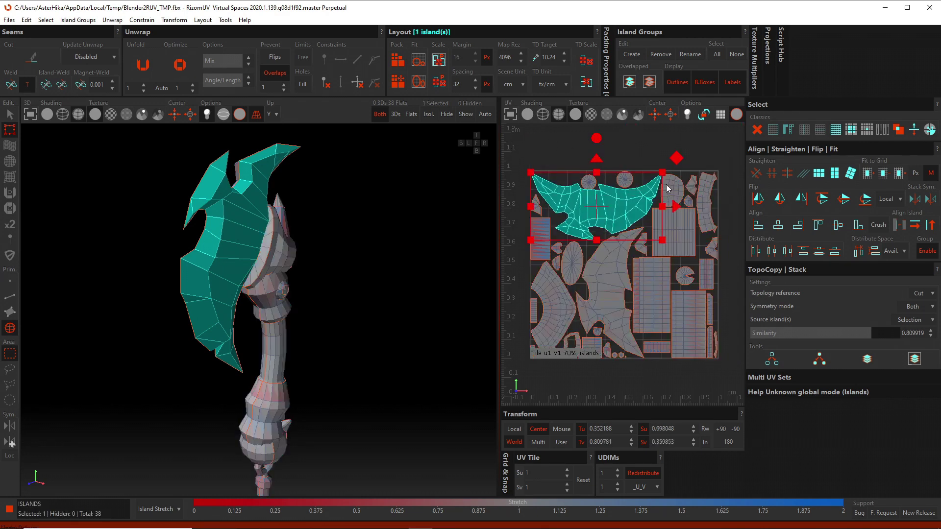
{"action": "left_click_drag", "start_coordinate": [663, 175], "coordinate": [708, 135]}
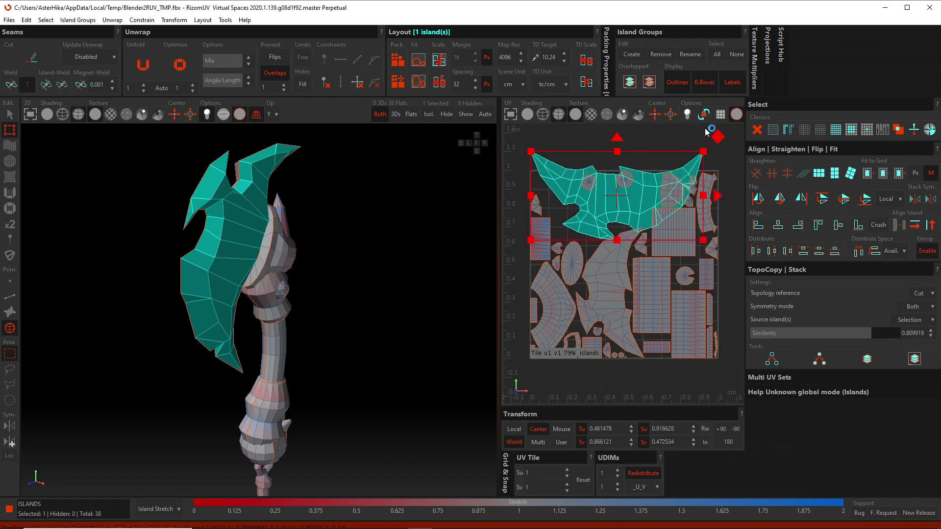
{"action": "key", "text": "ctrl+a"}
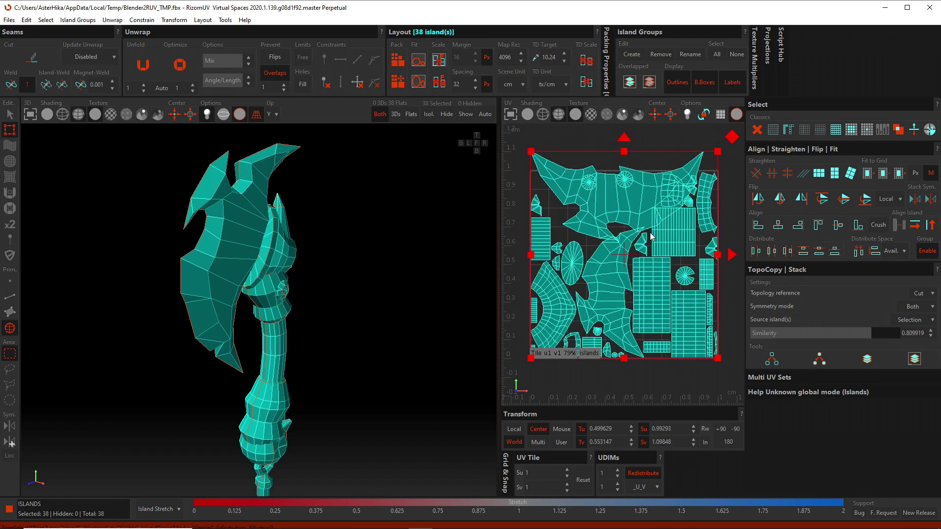
{"action": "key", "text": "ctrl+p"}
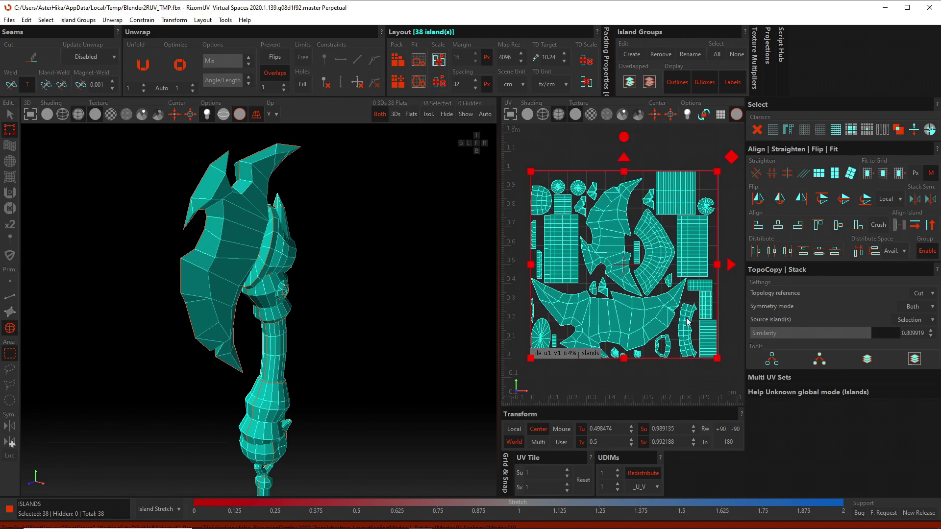
{"action": "key", "text": "ctrl+z"}
{"action": "key", "text": "ctrl+z"}
{"action": "key", "text": "ctrl+z"}
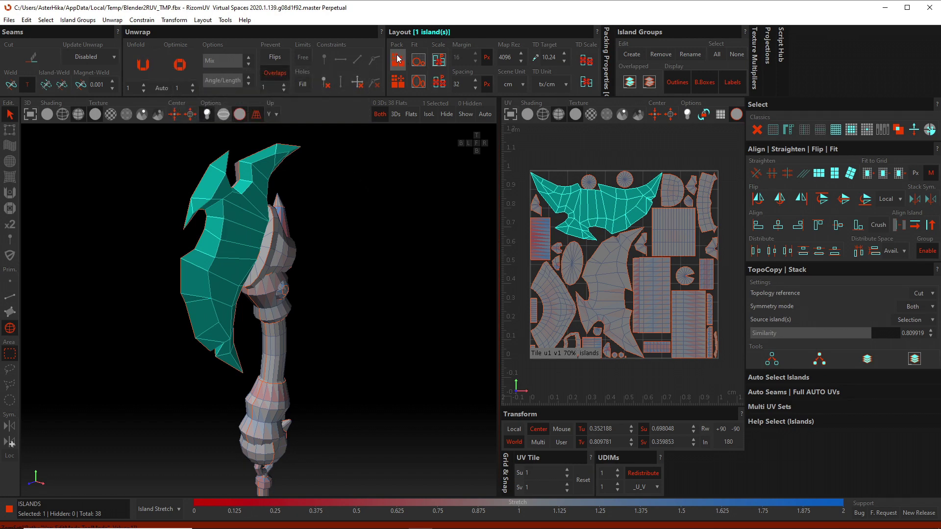
{"action": "left_click", "coordinate": [387, 142]}
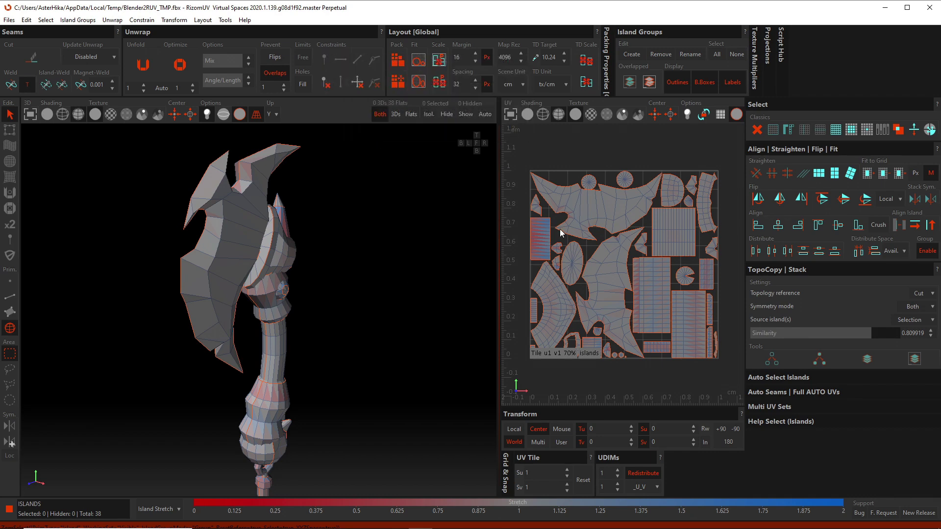
{"action": "left_click", "coordinate": [552, 304]}
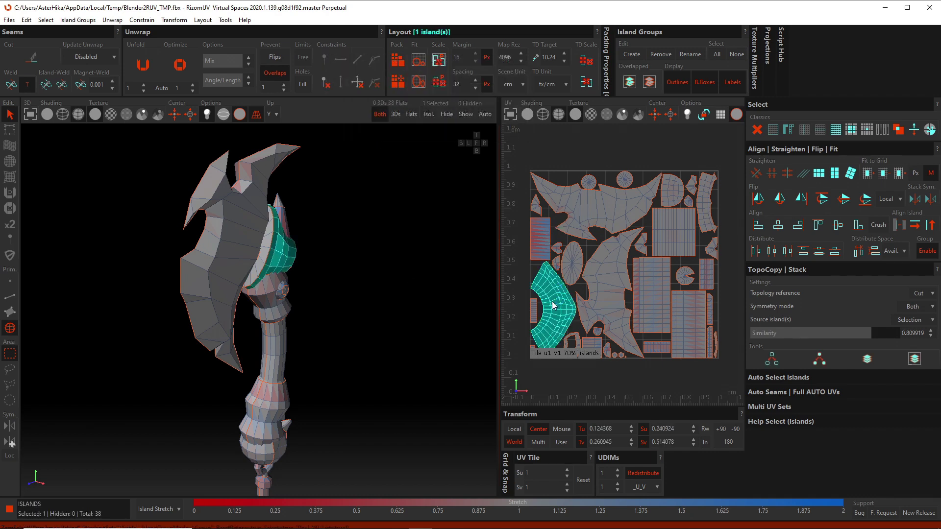
{"action": "scroll", "coordinate": [553, 305], "scroll_direction": "up", "scroll_amount": 5}
{"action": "scroll", "coordinate": [605, 310], "scroll_direction": "down", "scroll_amount": 1}
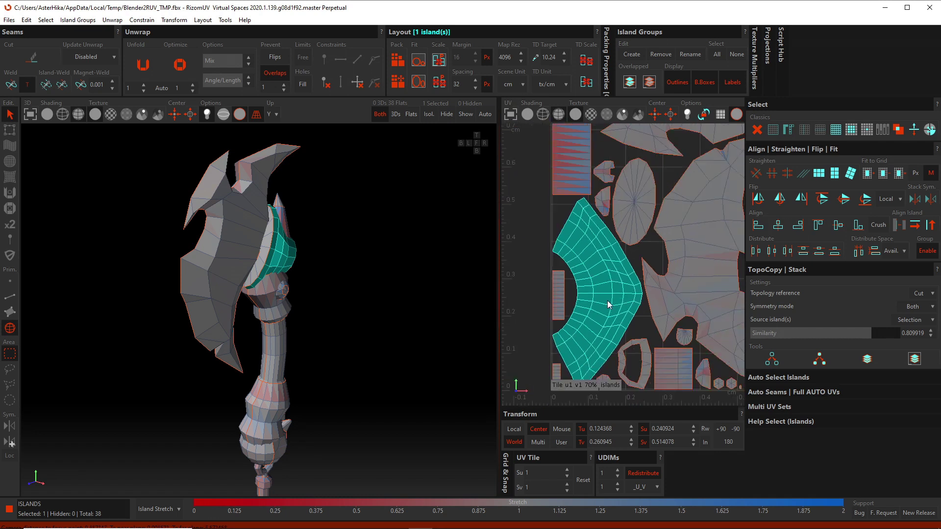
{"action": "middle_click_drag", "start_coordinate": [607, 301], "coordinate": [605, 300]}
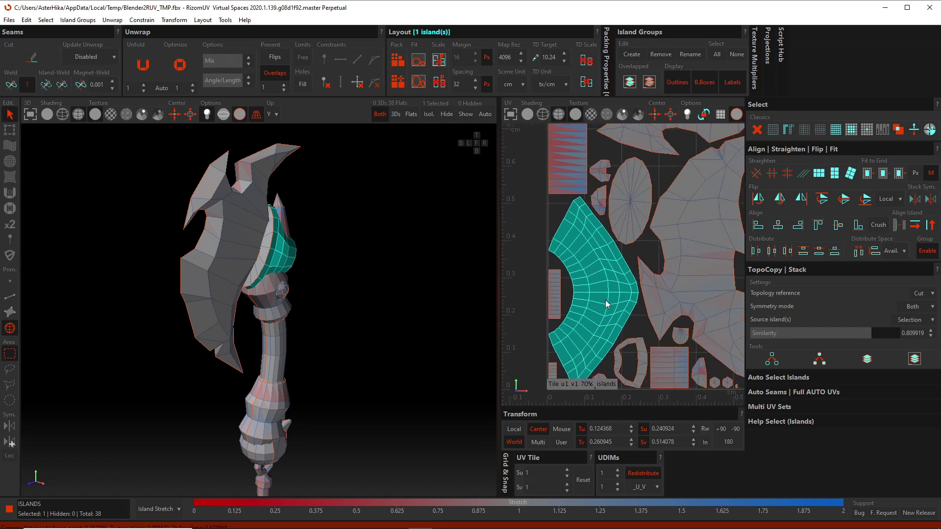
{"action": "key", "text": "F2"}
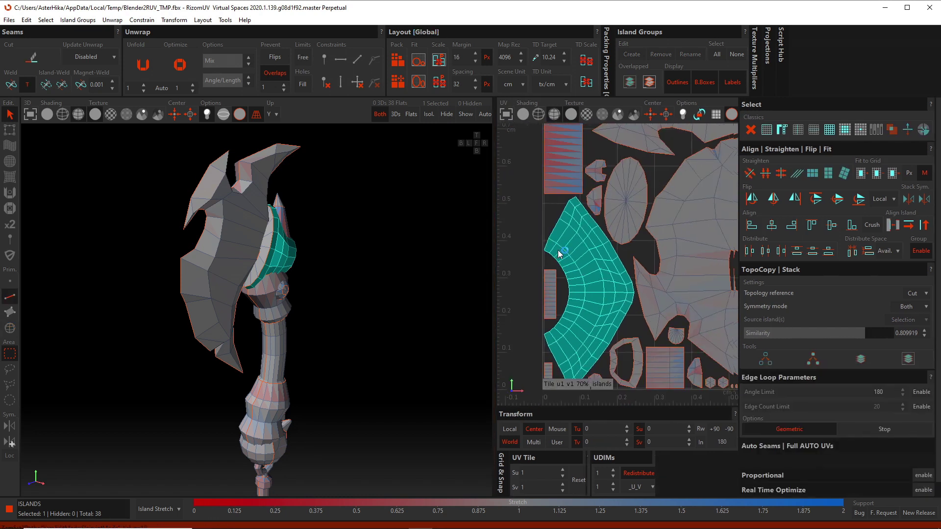
{"action": "left_click_drag", "start_coordinate": [546, 251], "coordinate": [571, 202]}
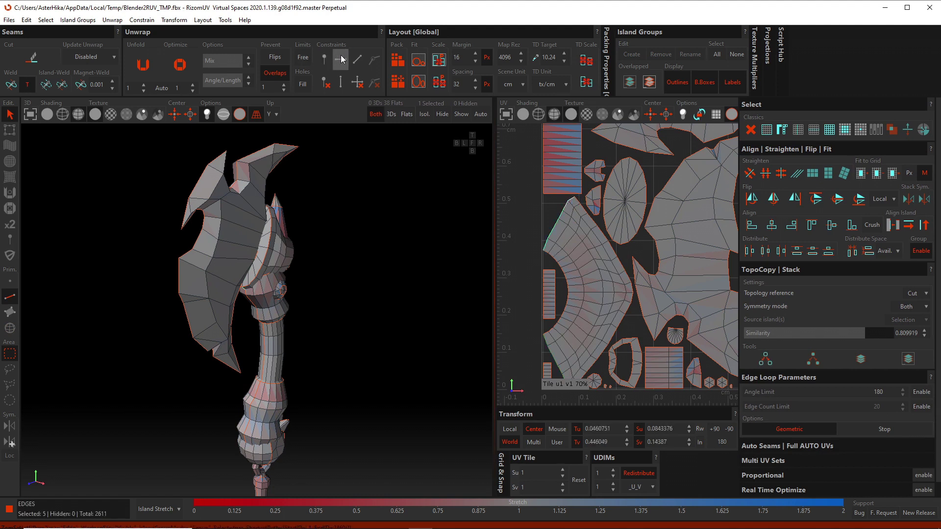
{"action": "scroll", "coordinate": [579, 344], "scroll_direction": "down", "scroll_amount": 1}
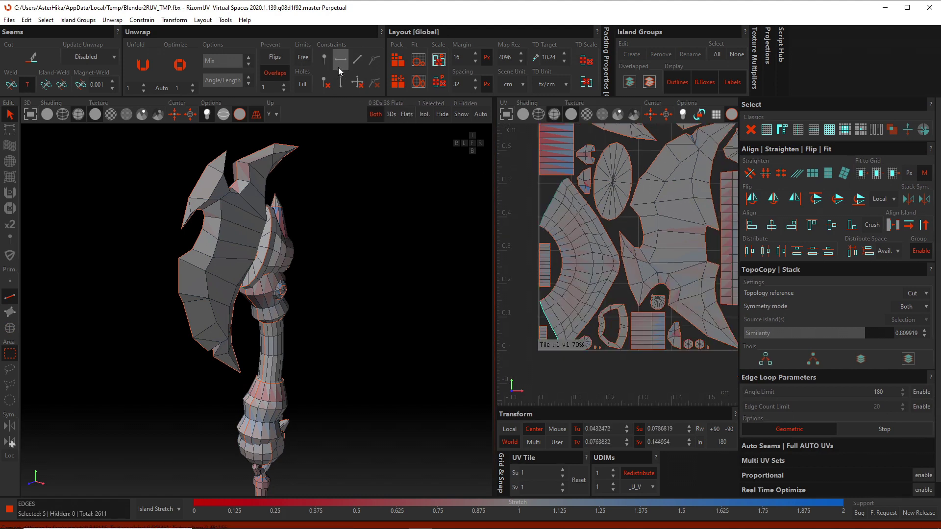
{"action": "left_click", "coordinate": [610, 248]}
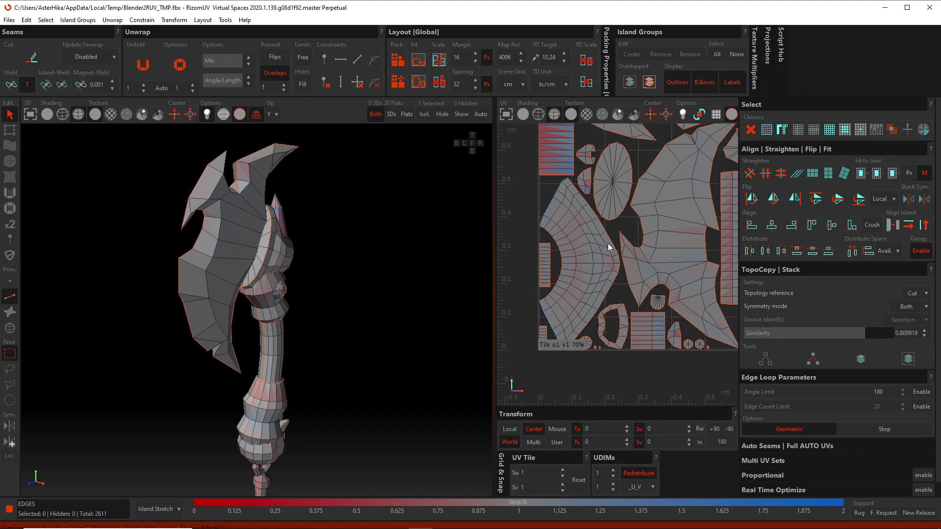
{"action": "double_click", "coordinate": [561, 216]}
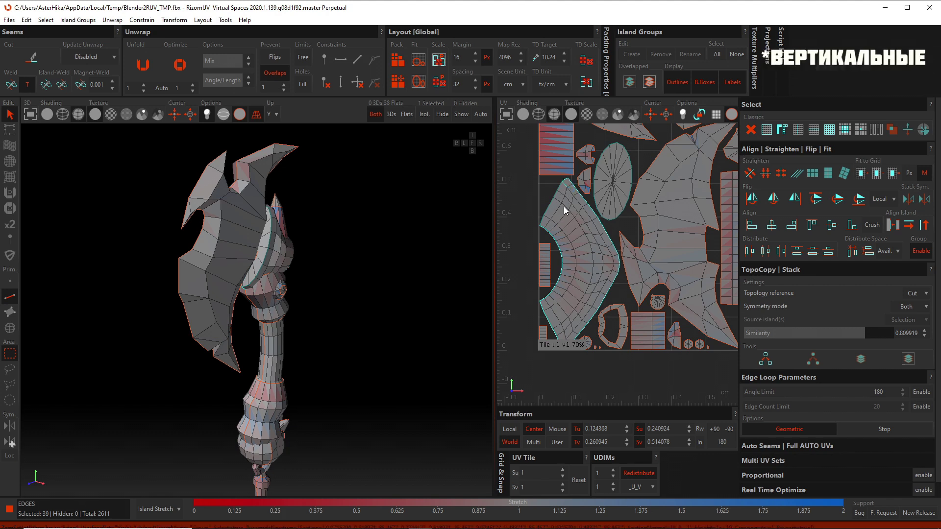
{"action": "left_click", "coordinate": [564, 180], "text": "shift"}
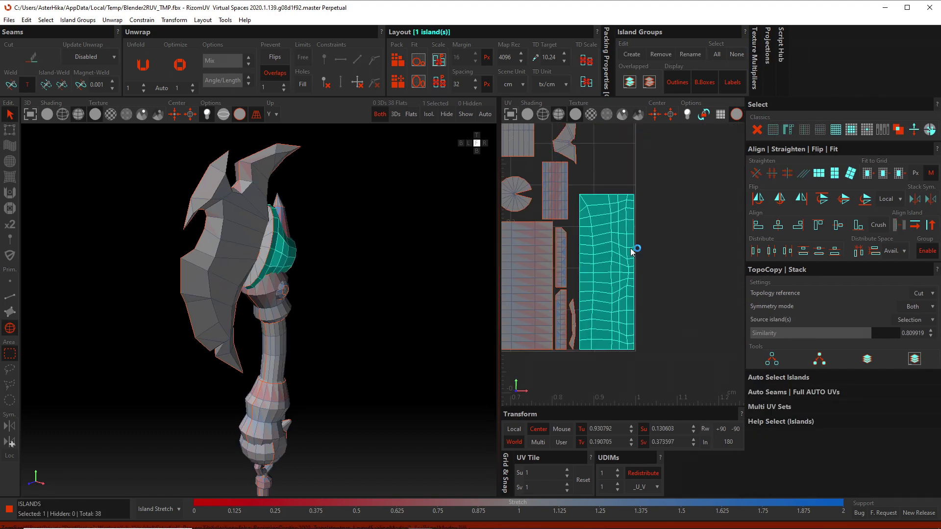
{"action": "left_click", "coordinate": [678, 259]}
{"action": "scroll", "coordinate": [627, 266], "scroll_direction": "up", "scroll_amount": 2}
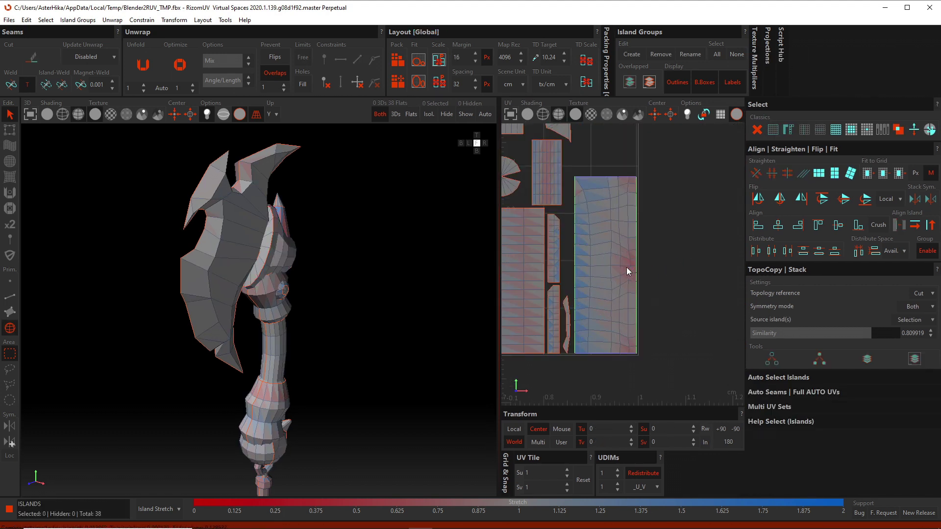
{"action": "key", "text": "p"}
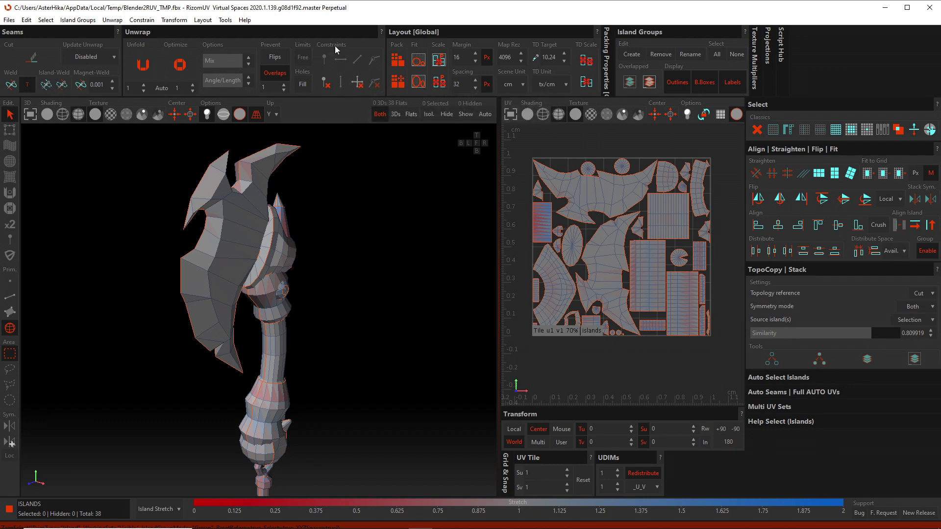
{"action": "mouse_move", "coordinate": [330, 44]}
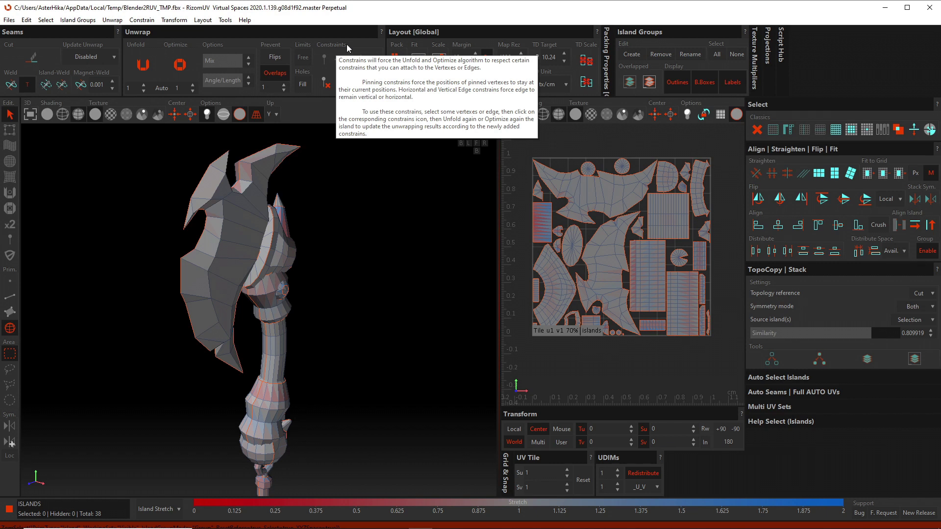
Step: Try map resolution 1028 in the packing settings, then undo back to 4096
{"action": "left_click", "coordinate": [389, 32]}
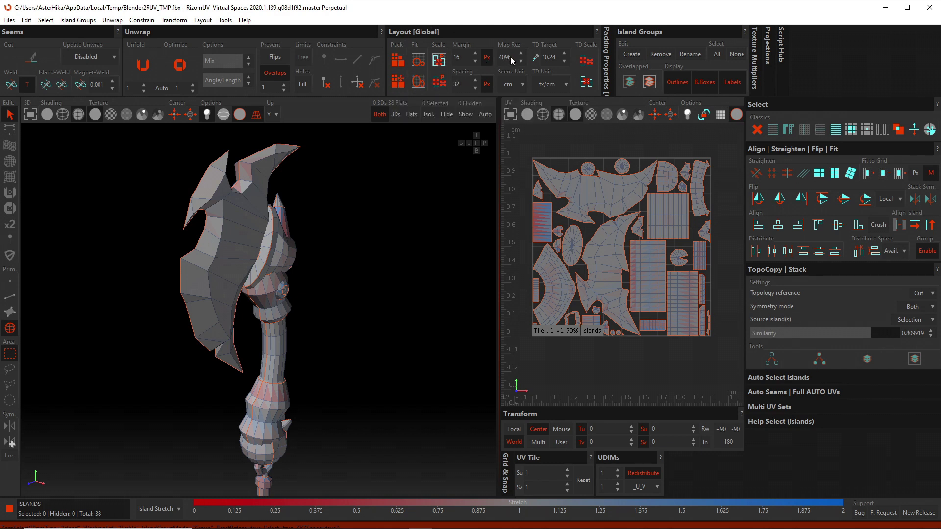
{"action": "left_click_drag", "start_coordinate": [510, 57], "coordinate": [455, 58]}
{"action": "left_click_drag", "start_coordinate": [464, 84], "coordinate": [457, 88]}
{"action": "left_click_drag", "start_coordinate": [512, 57], "coordinate": [500, 60]}
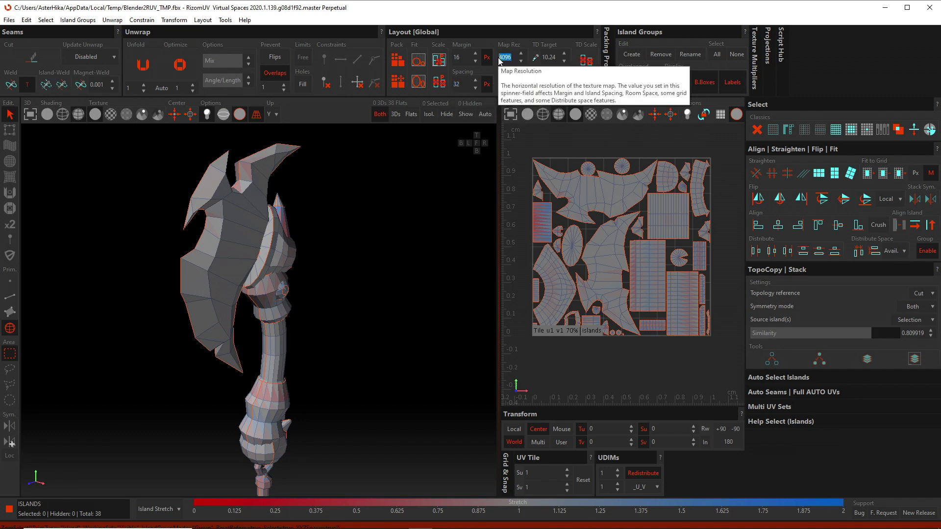
{"action": "type", "text": "1028"}
{"action": "key", "text": "Return"}
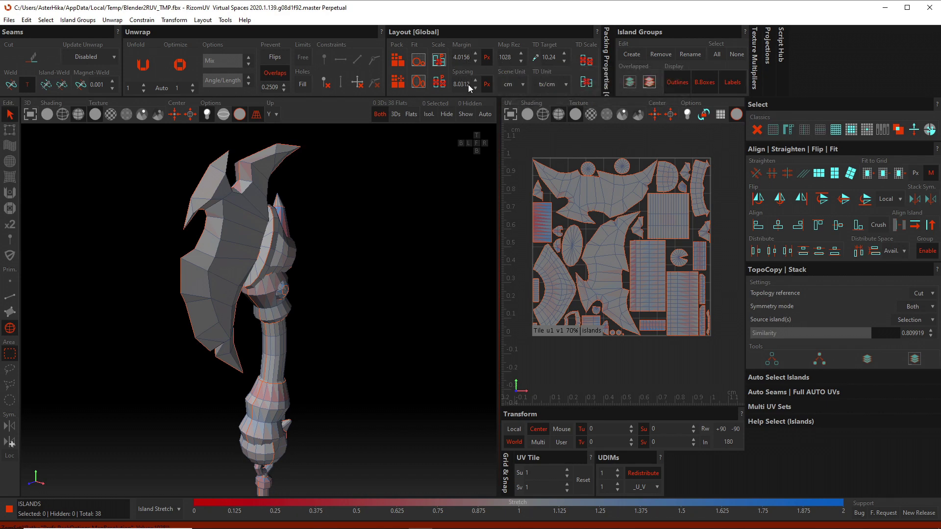
{"action": "key", "text": "ctrl+z"}
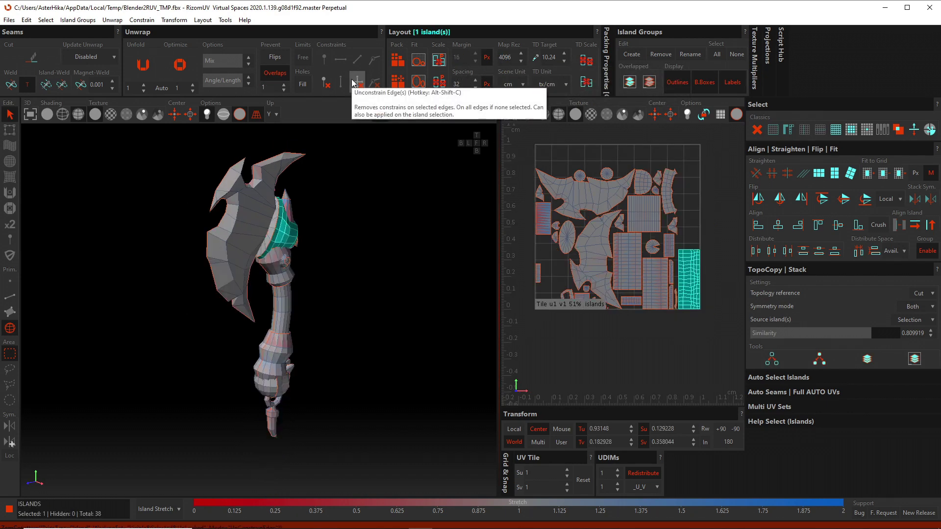
Step: Collapse Packing Properties to show Island Groups and select the lower blade island
{"action": "left_click", "coordinate": [607, 61]}
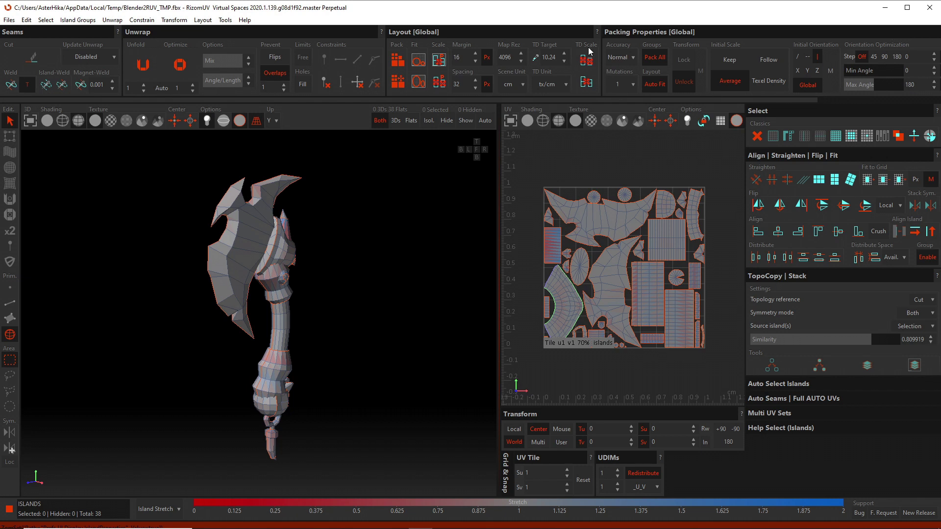
{"action": "left_click", "coordinate": [625, 33]}
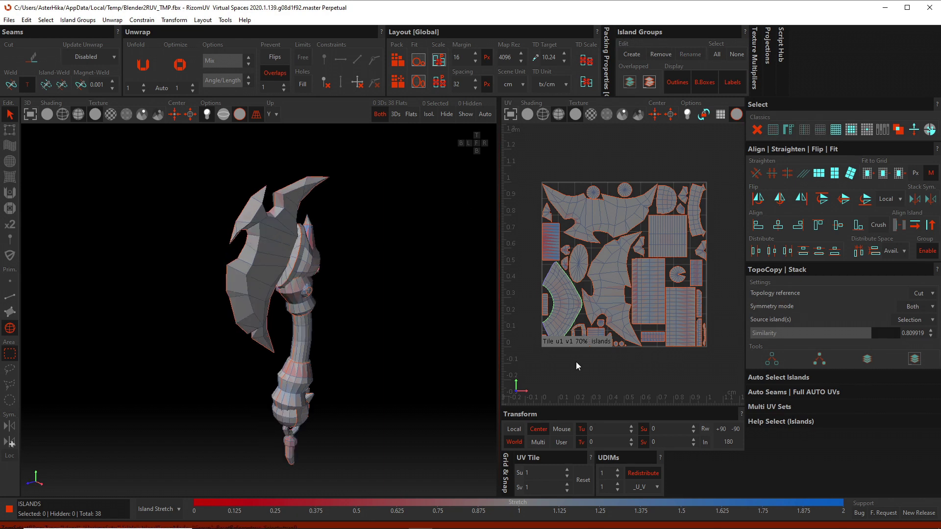
{"action": "left_click", "coordinate": [606, 298]}
Step: Group the upper and lower blade islands into a new island group and select it
{"action": "left_click", "coordinate": [597, 238], "text": "shift"}
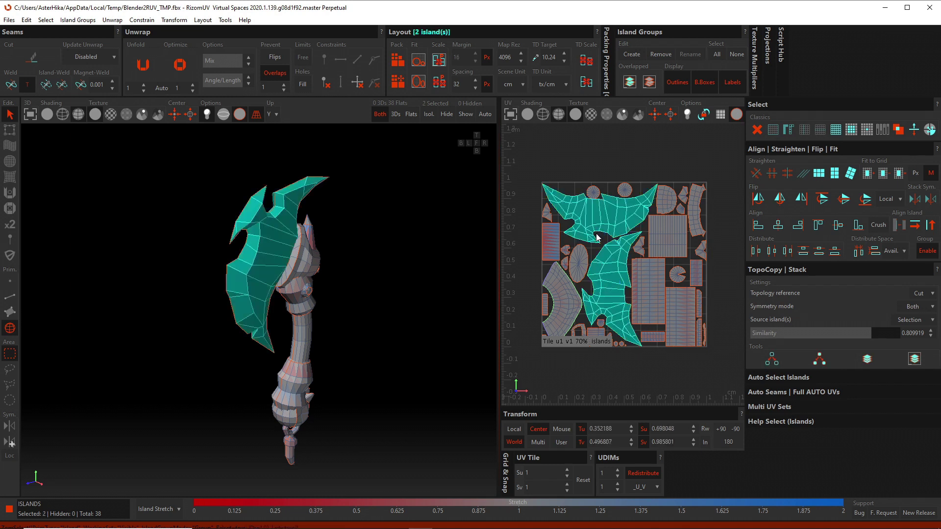
{"action": "key", "text": "ctrl+g"}
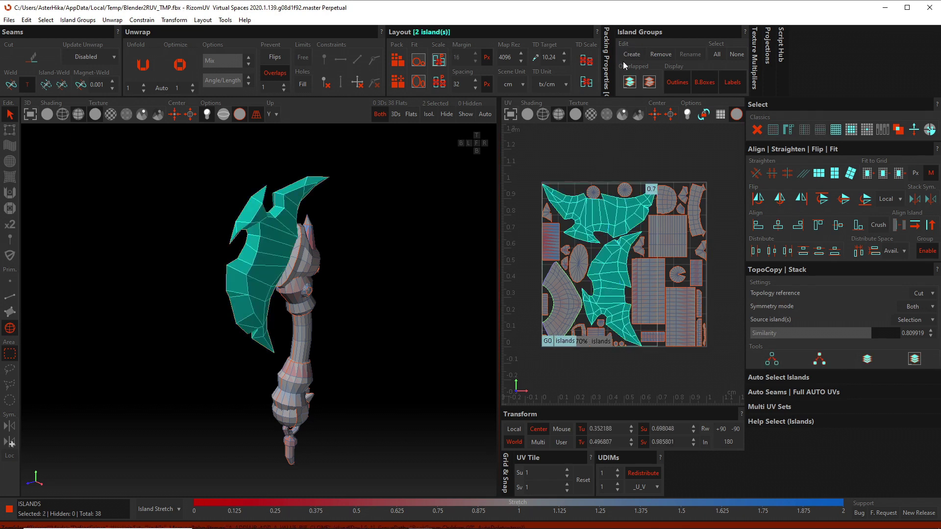
{"action": "left_click", "coordinate": [564, 356]}
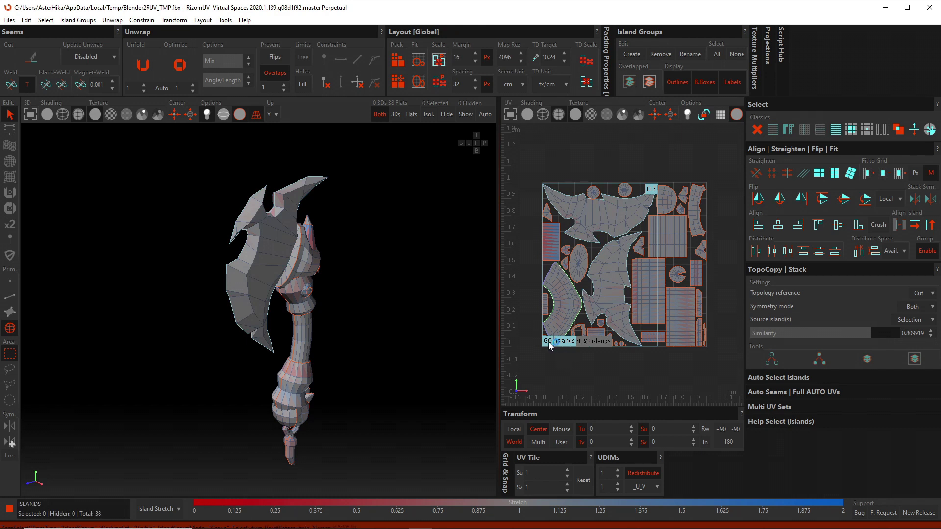
{"action": "left_click", "coordinate": [553, 342]}
Step: Rename the blade island group to Dog
{"action": "left_click", "coordinate": [682, 54]}
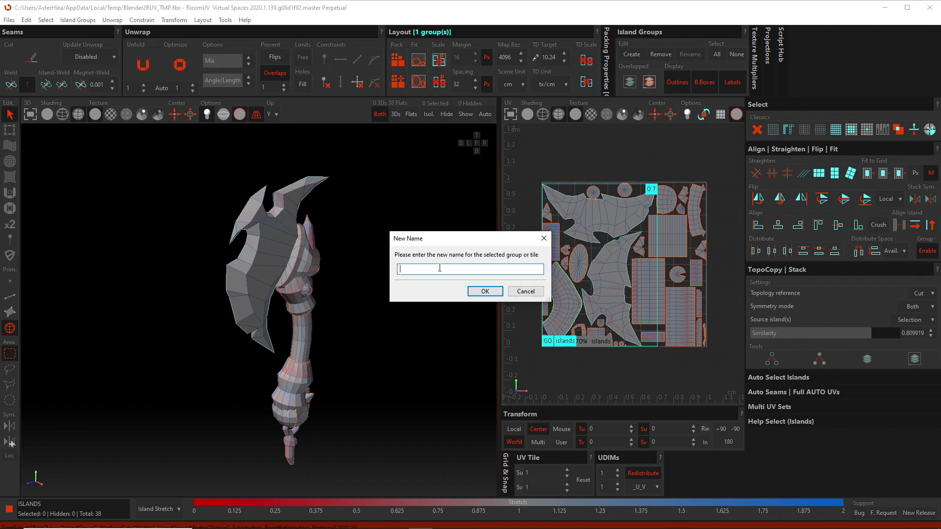
{"action": "type", "text": "Uарии"}
{"action": "key", "text": "Return"}
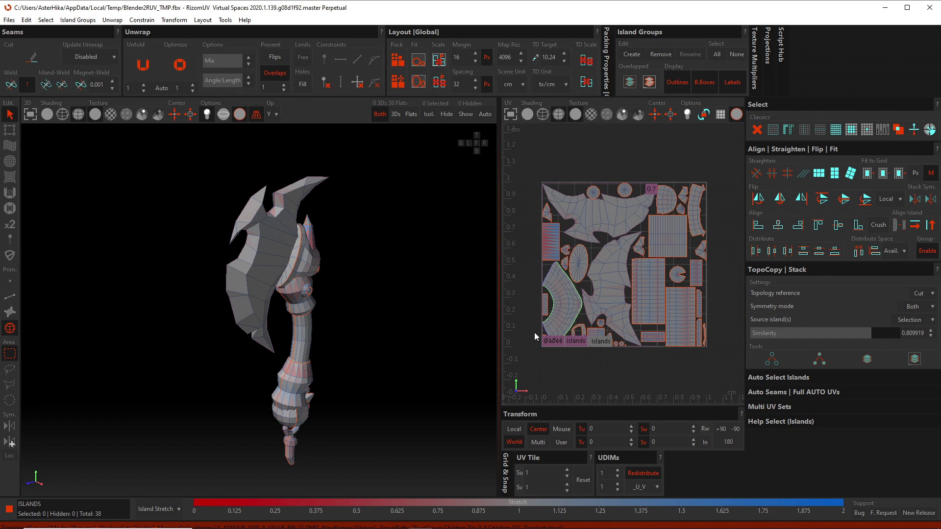
{"action": "left_click", "coordinate": [602, 343]}
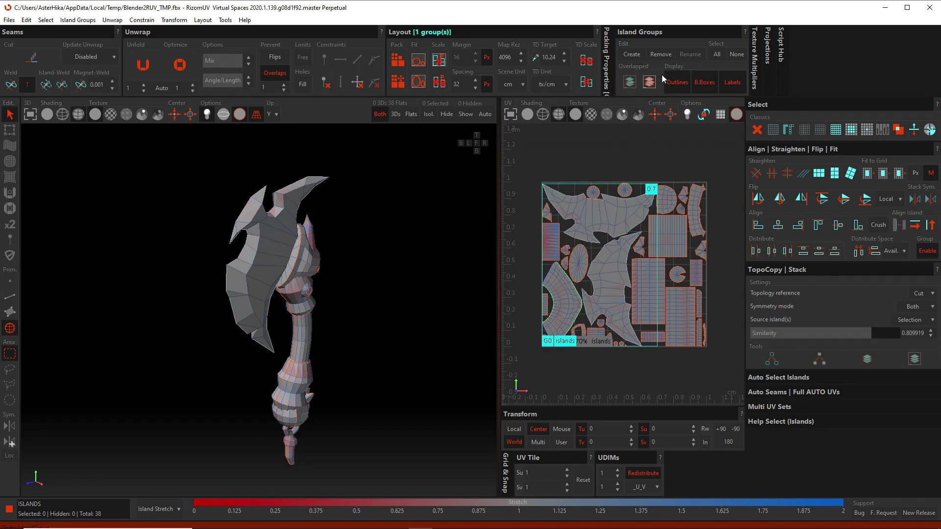
{"action": "left_click", "coordinate": [691, 54]}
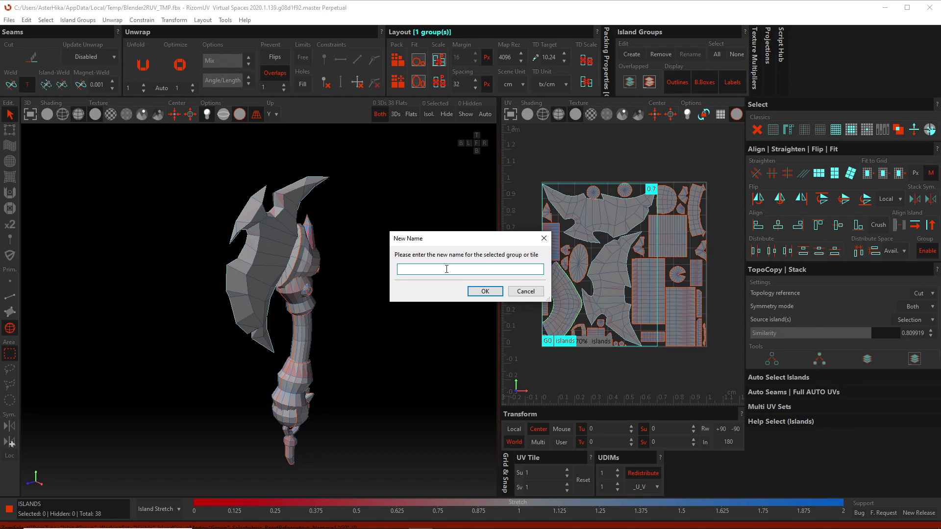
{"action": "type", "text": "Вщ"}
{"action": "type", "text": "Dog"}
{"action": "key", "text": "Return"}
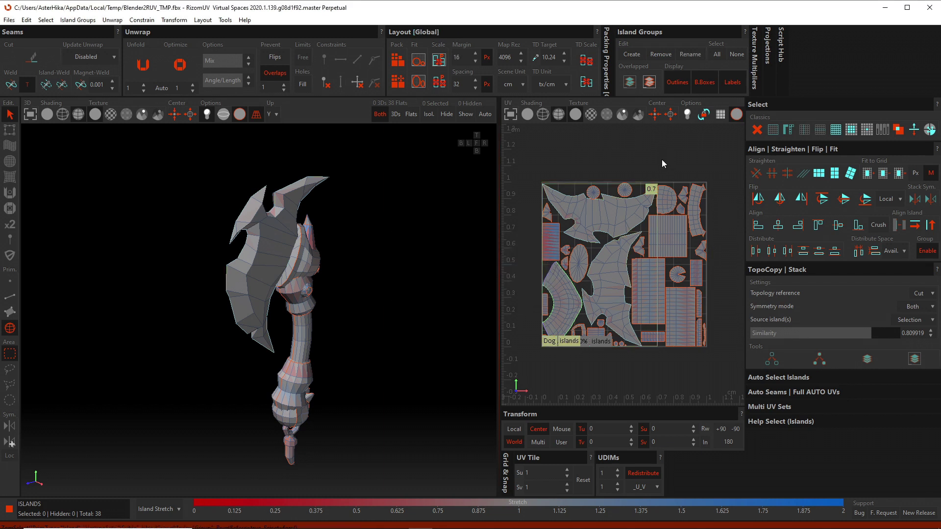
Step: Click the blade group's label to select both of its islands
{"action": "left_click", "coordinate": [622, 229]}
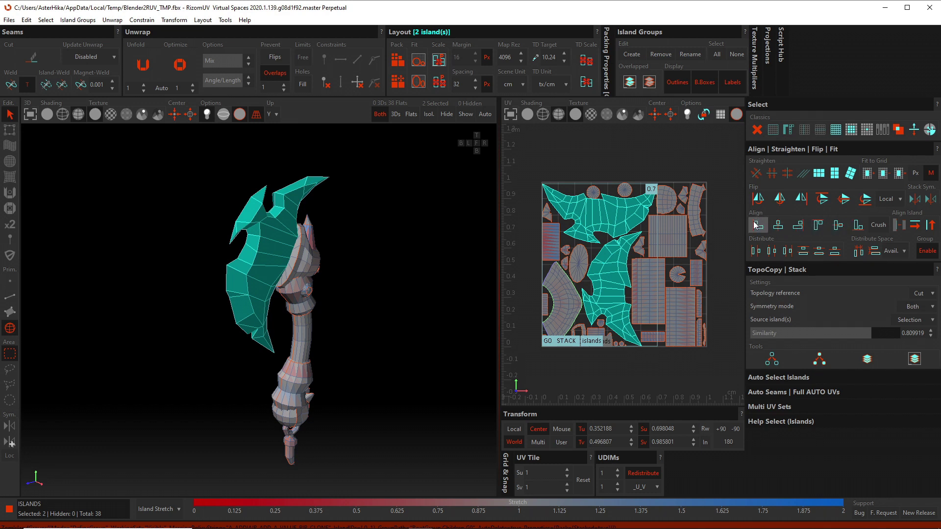
Step: Flip the upper blade island horizontally, rotate it 90°, then center- and top-align it with the other
{"action": "key", "text": "ctrl+z"}
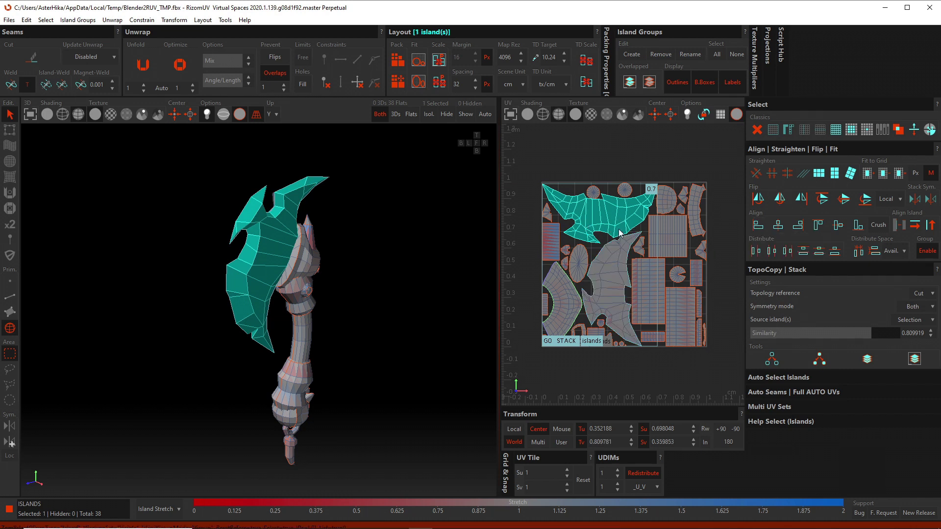
{"action": "left_click", "coordinate": [797, 198]}
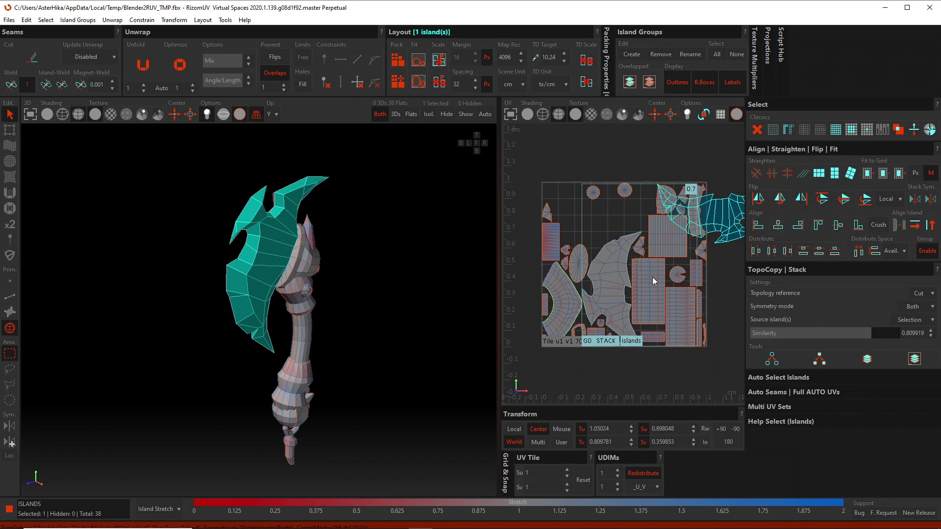
{"action": "left_click", "coordinate": [718, 431]}
{"action": "left_click", "coordinate": [720, 431]}
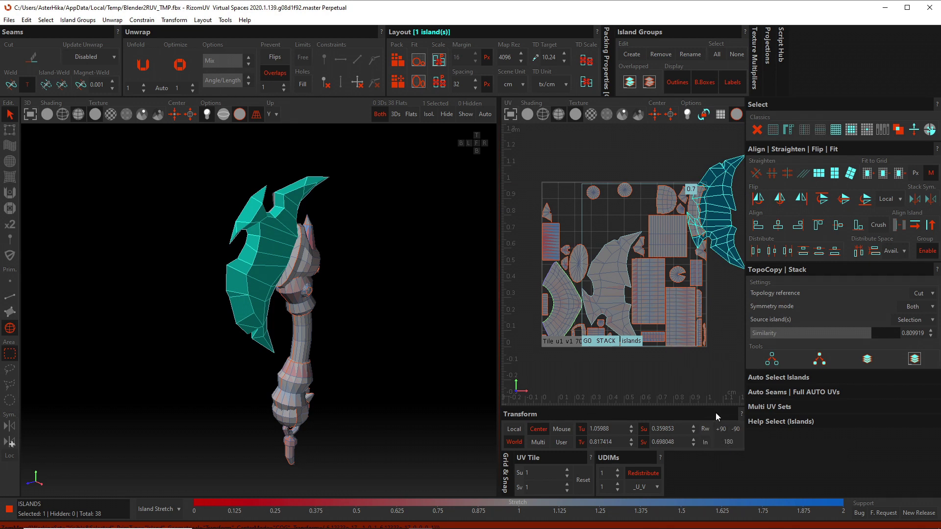
{"action": "left_click", "coordinate": [619, 265], "text": "shift"}
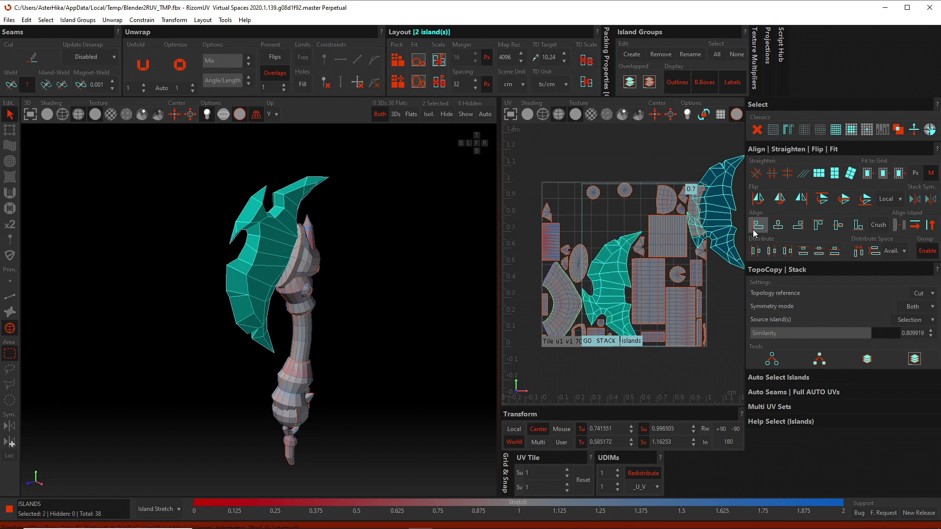
{"action": "left_click", "coordinate": [778, 225]}
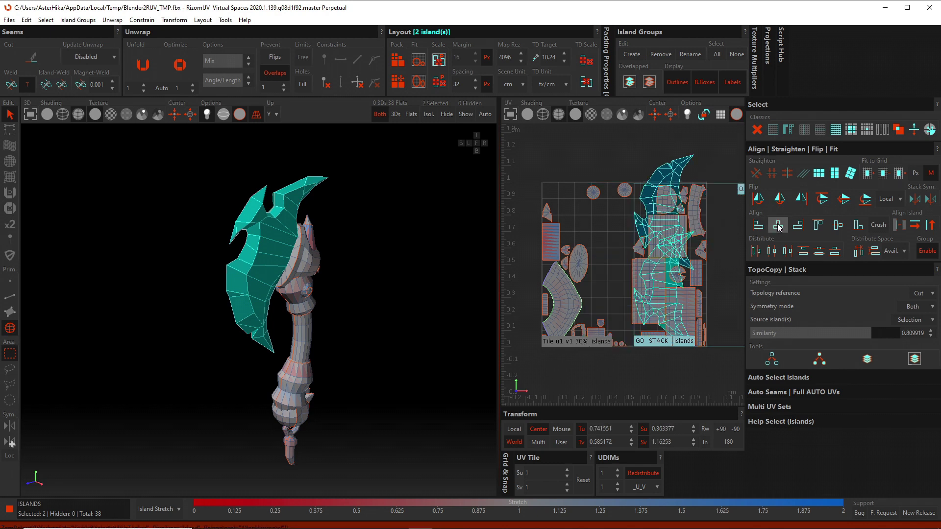
{"action": "left_click", "coordinate": [817, 226]}
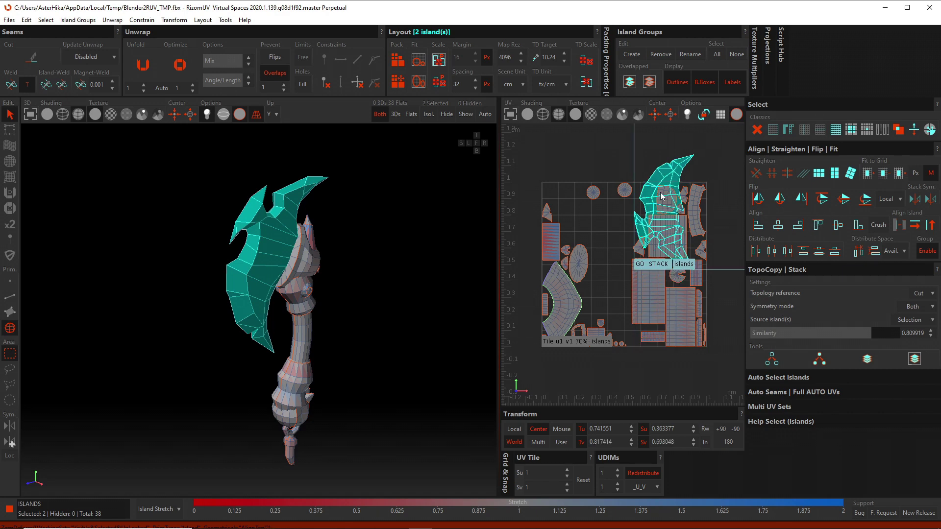
Step: Check the stacked blade islands by selecting and deselecting them in the tile
{"action": "key", "text": "ctrl+a"}
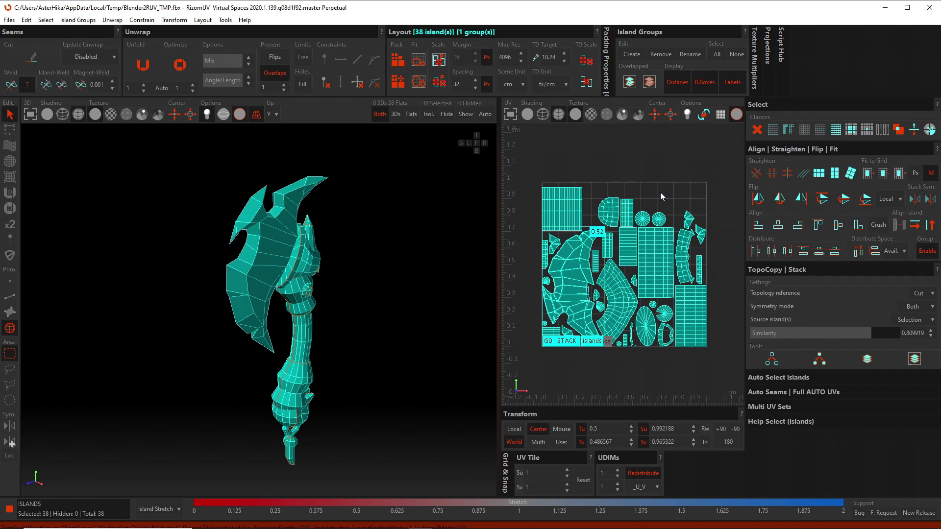
{"action": "left_click", "coordinate": [579, 287]}
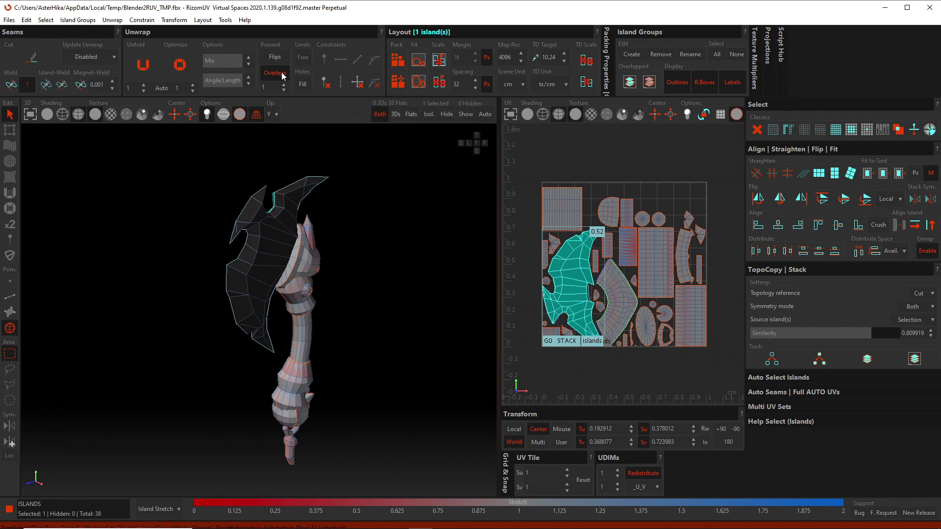
{"action": "left_click", "coordinate": [675, 185]}
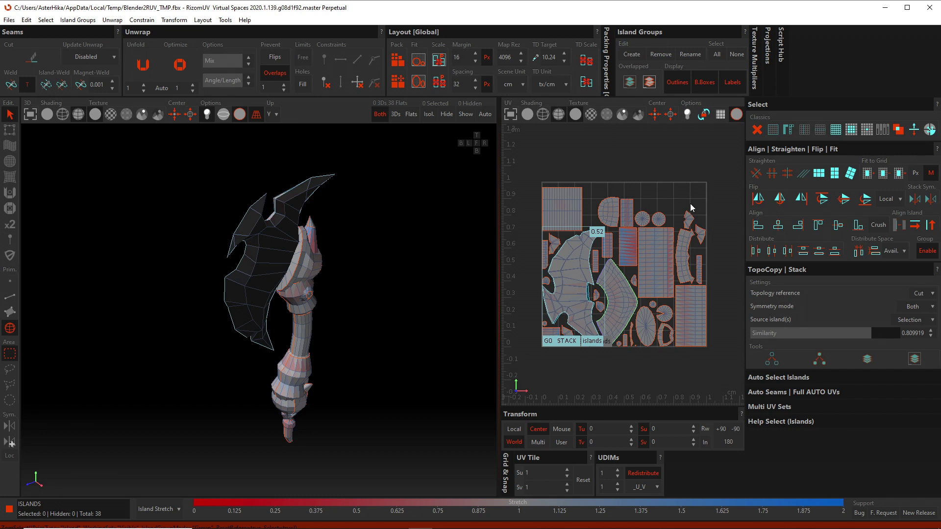
{"action": "left_click", "coordinate": [579, 276]}
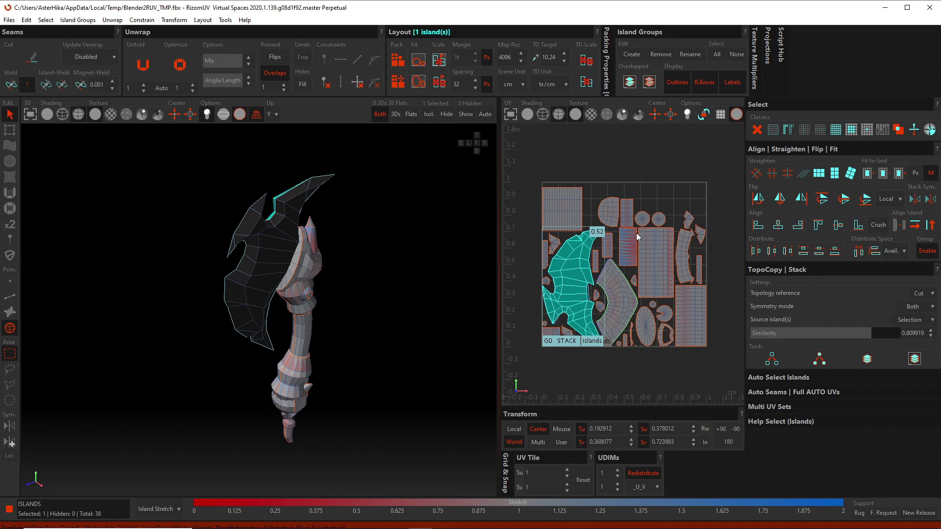
{"action": "left_click", "coordinate": [688, 187]}
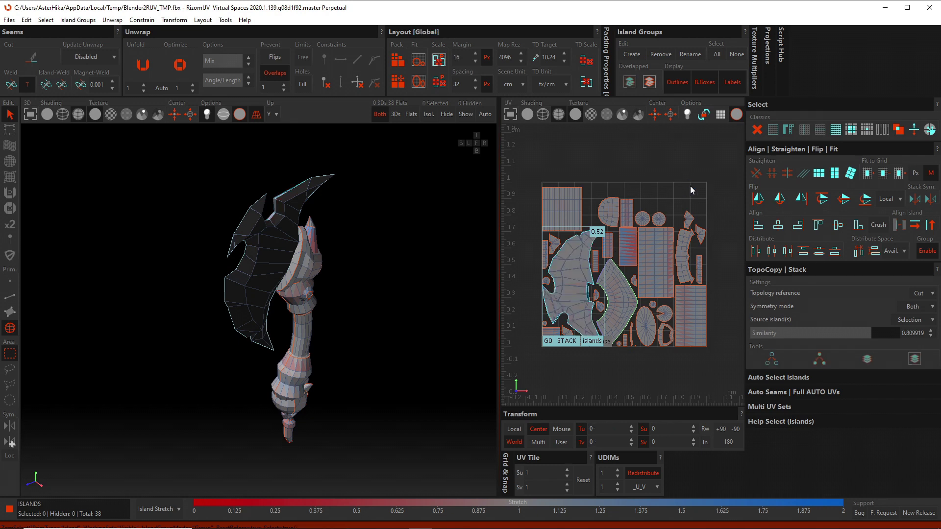
{"action": "left_click", "coordinate": [890, 127]}
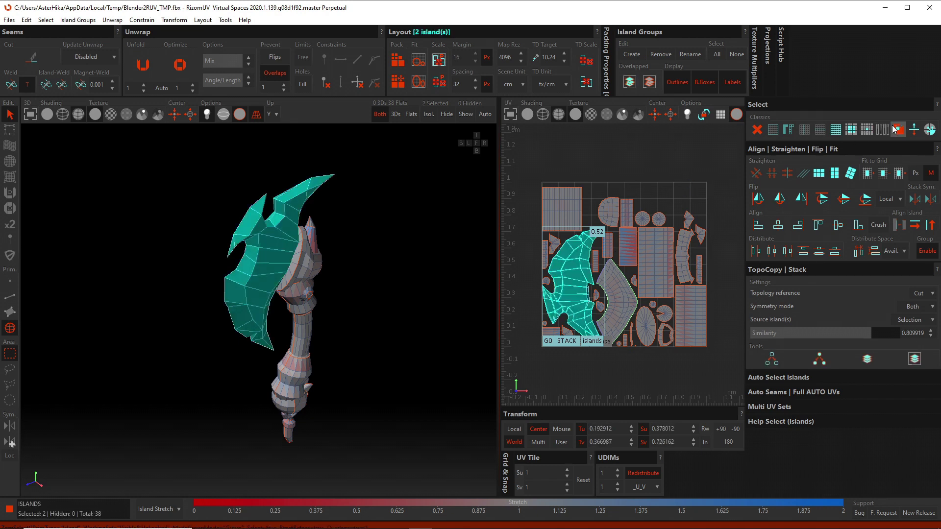
{"action": "left_click", "coordinate": [588, 269], "text": "ctrl"}
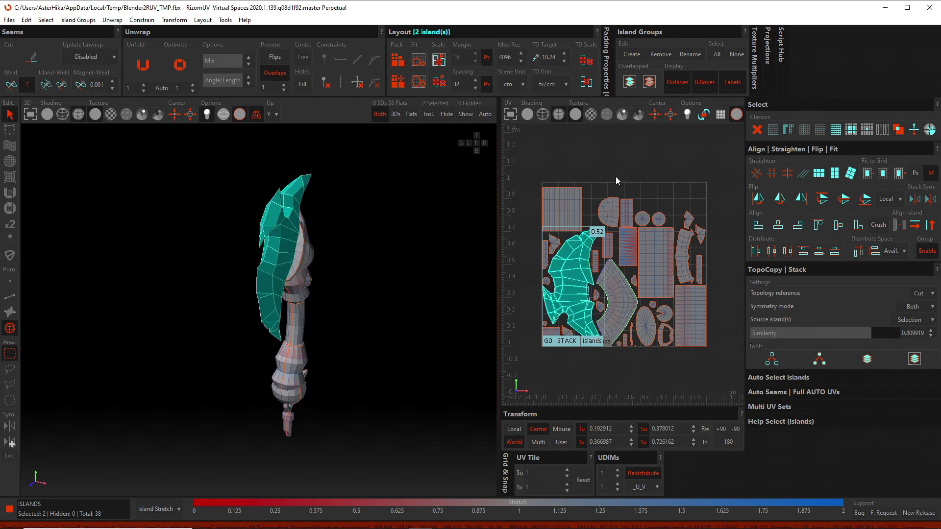
Step: Select all 38 islands and pack them into the tile twice, clearing the selection afterwards
{"action": "key", "text": "ctrl+a"}
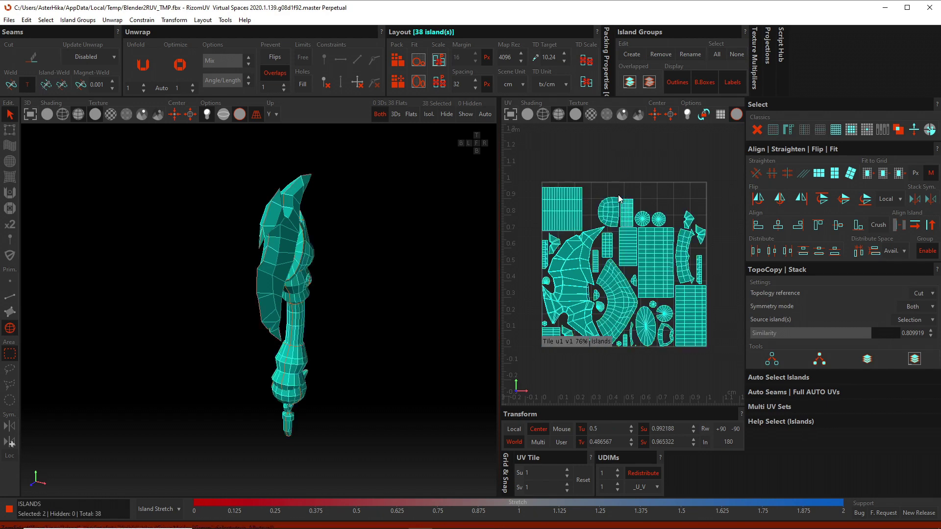
{"action": "key", "text": "p"}
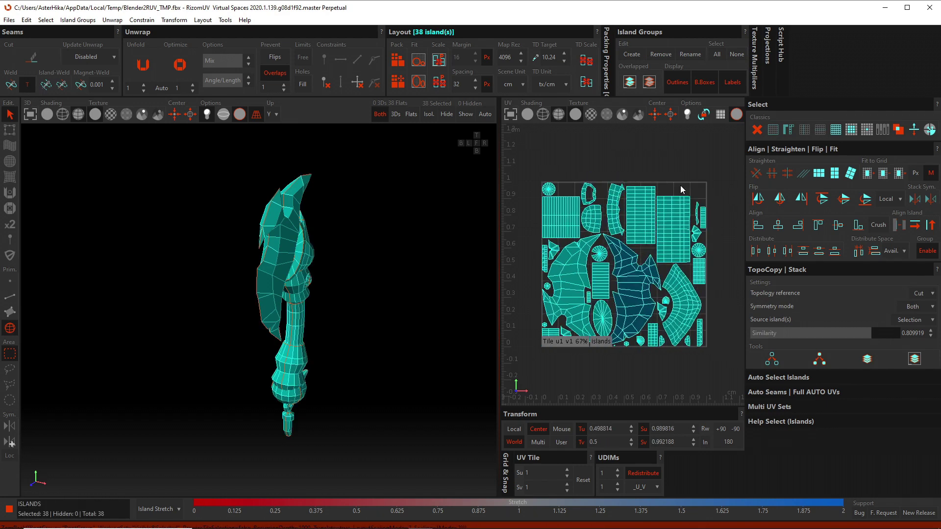
{"action": "left_click", "coordinate": [683, 189]}
{"action": "left_click", "coordinate": [639, 295]}
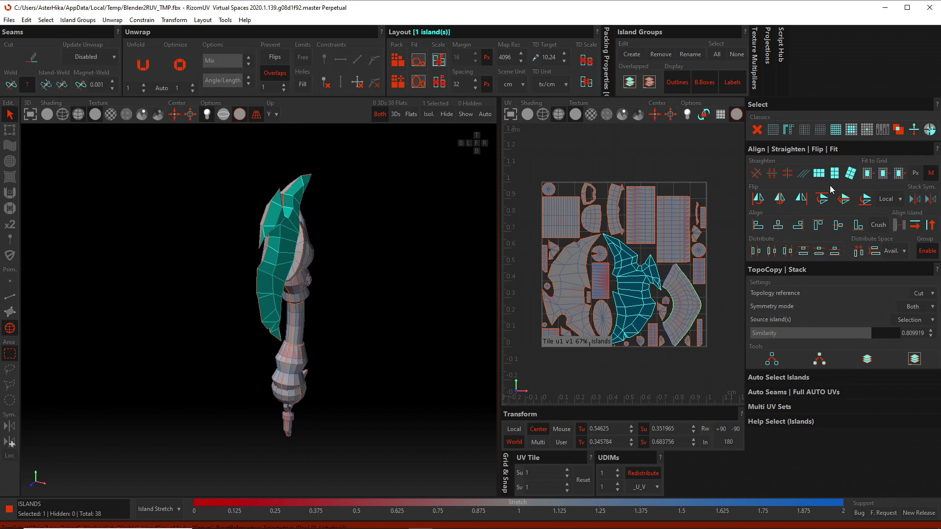
{"action": "left_click", "coordinate": [818, 224]}
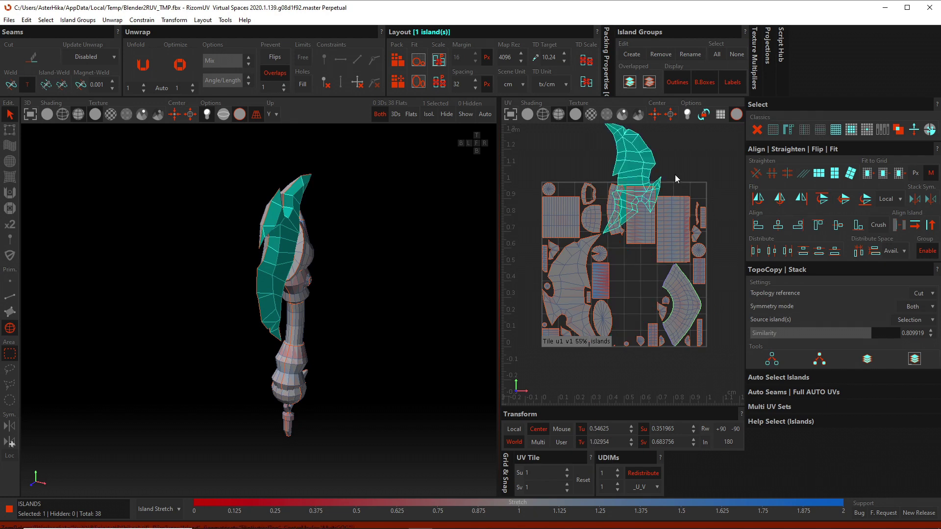
{"action": "key", "text": "ctrl+a"}
{"action": "key", "text": "p"}
{"action": "left_click", "coordinate": [684, 166]}
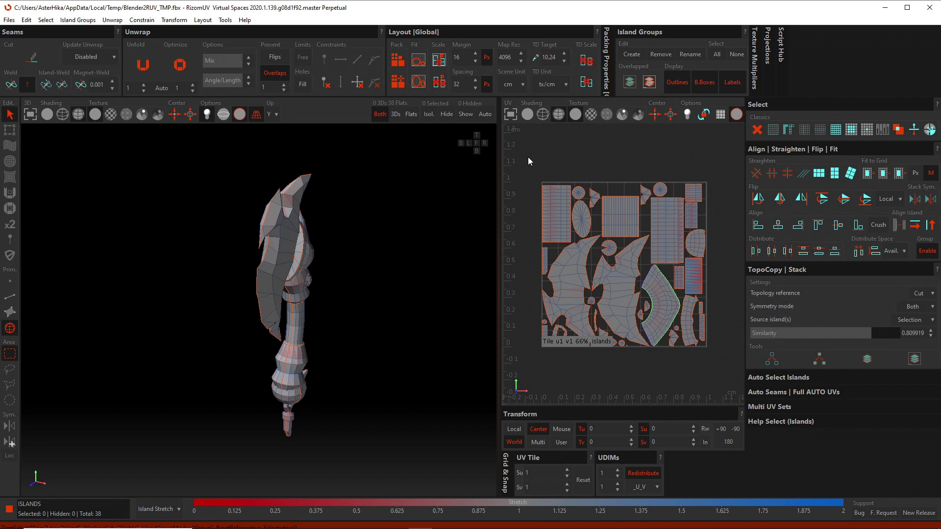
{"action": "left_click_drag", "start_coordinate": [528, 157], "coordinate": [667, 316]}
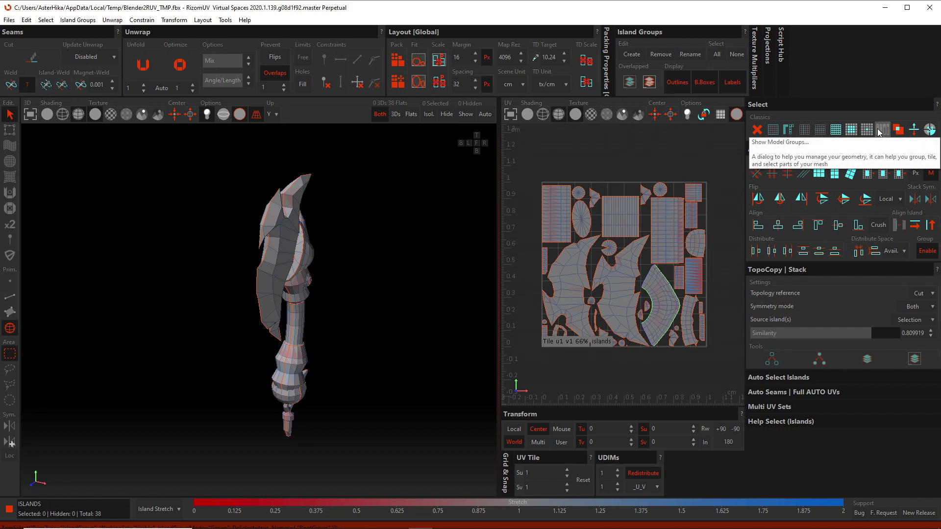
{"action": "left_click", "coordinate": [881, 130]}
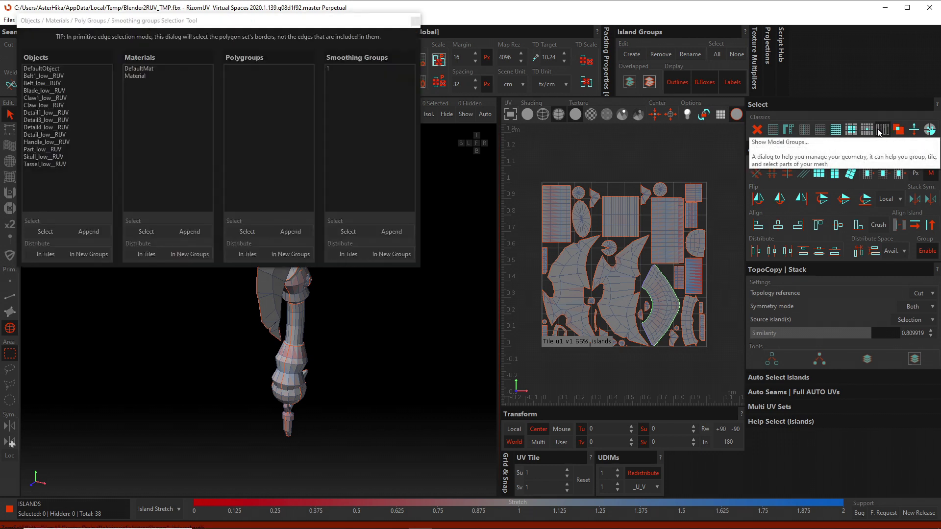
{"action": "left_click", "coordinate": [335, 70]}
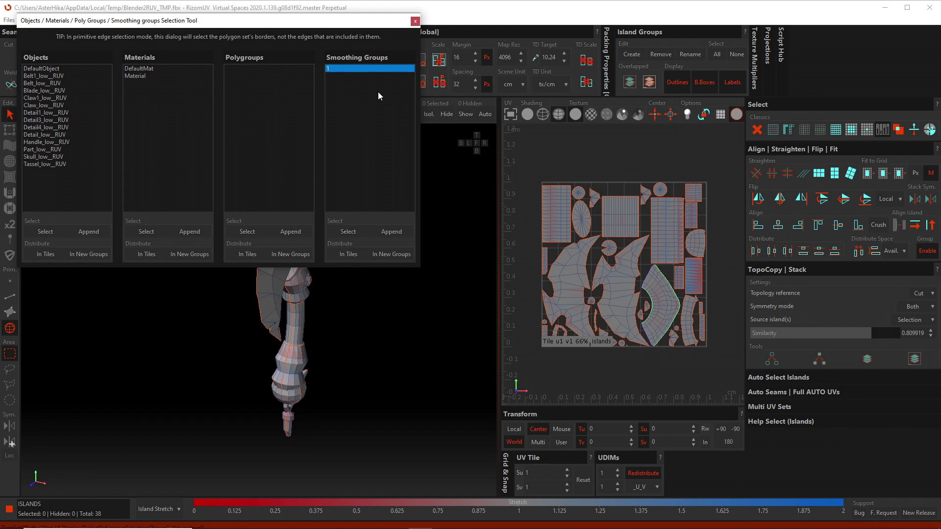
{"action": "left_click", "coordinate": [415, 21]}
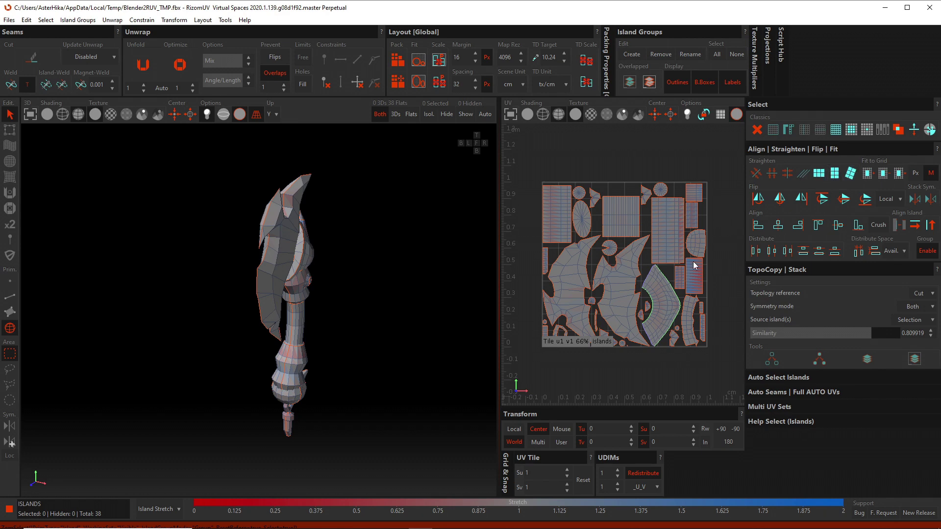
Step: Compare the right-hand strip island curved and Rectangularized Vertical via undo/redo, leaving it straightened
{"action": "left_click", "coordinate": [696, 275]}
{"action": "key", "text": "ctrl+z"}
{"action": "scroll", "coordinate": [696, 285], "scroll_direction": "up", "scroll_amount": 2}
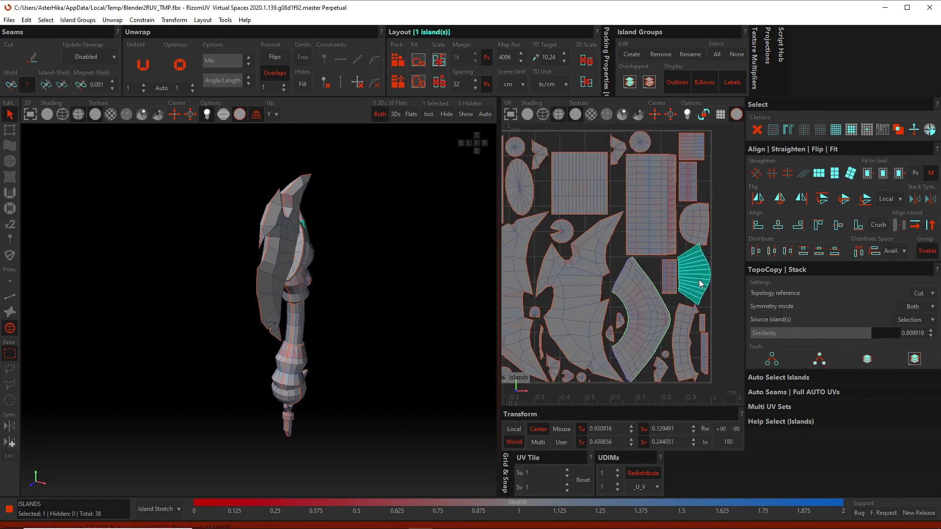
{"action": "scroll", "coordinate": [667, 290], "scroll_direction": "up", "scroll_amount": 2}
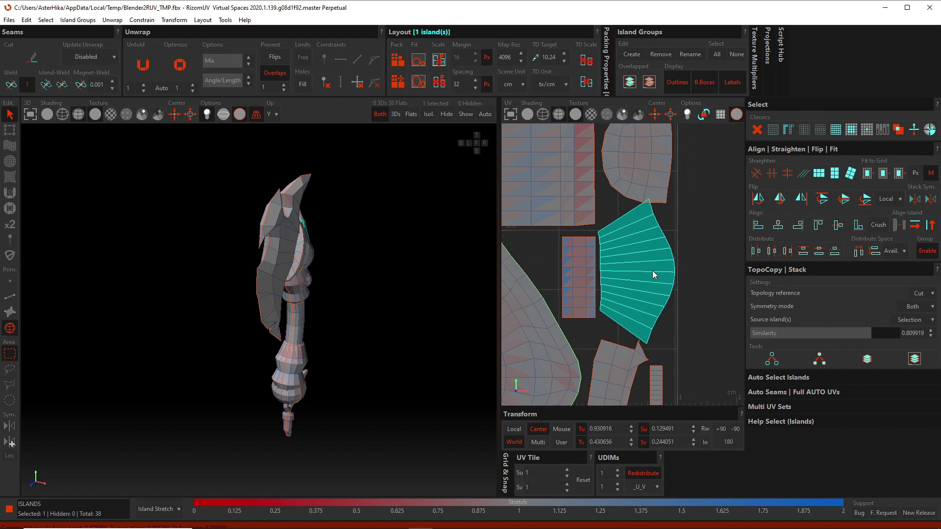
{"action": "left_click", "coordinate": [834, 175]}
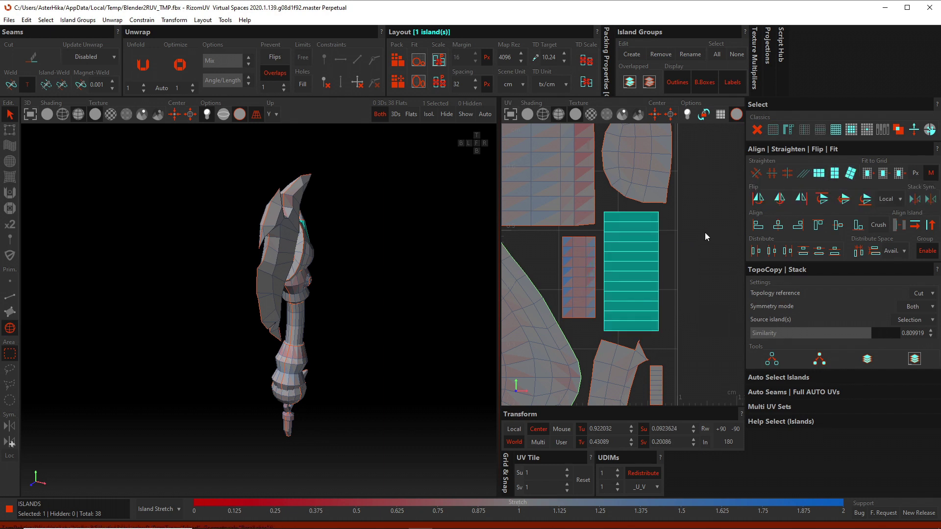
{"action": "left_click", "coordinate": [851, 173]}
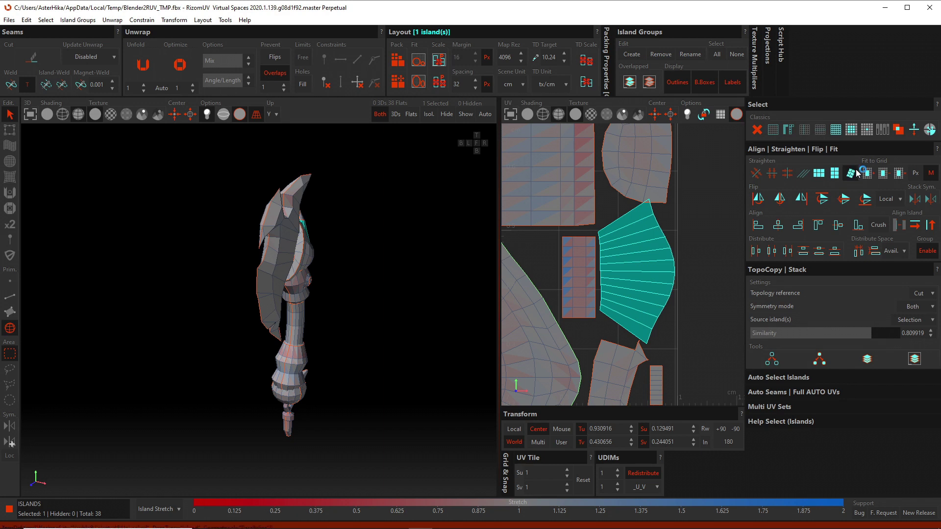
{"action": "scroll", "coordinate": [647, 249], "scroll_direction": "up", "scroll_amount": 1}
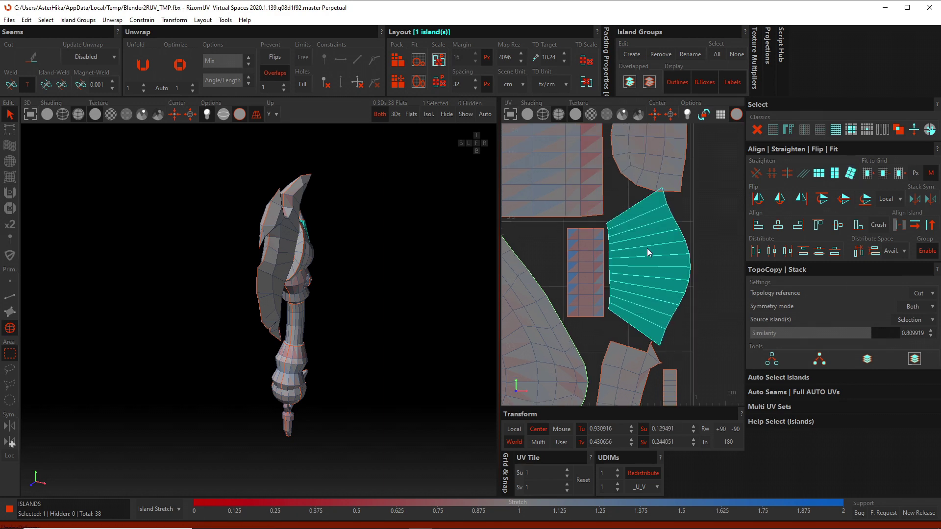
{"action": "key", "text": "ctrl+y"}
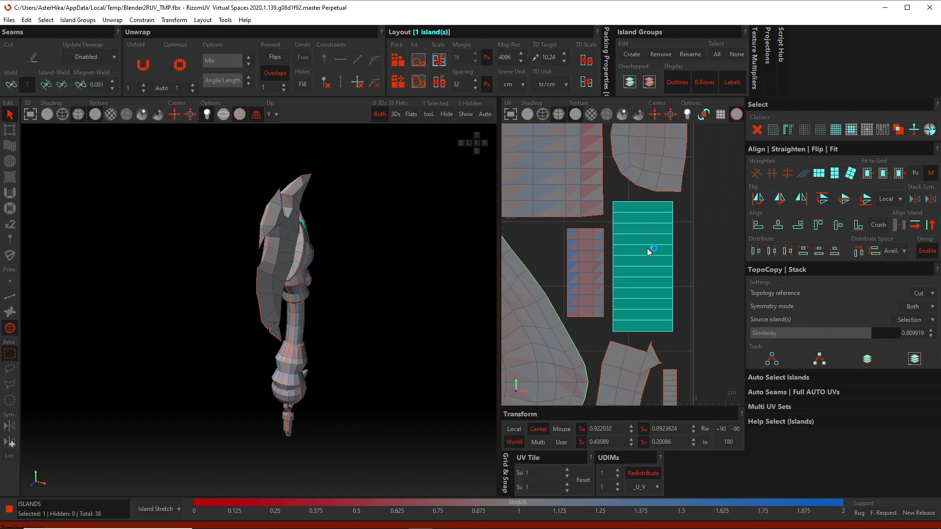
{"action": "key", "text": "ctrl+z"}
{"action": "key", "text": "ctrl+y"}
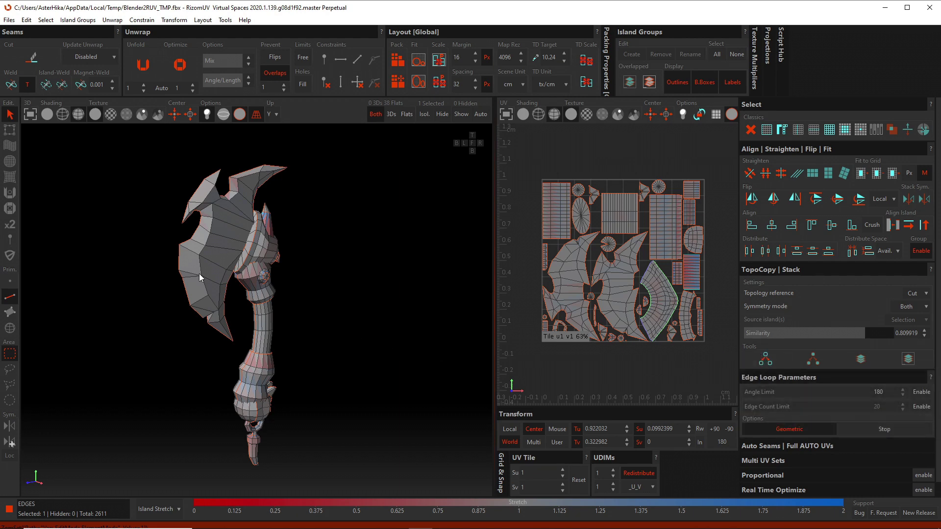
Step: Select the edge loop across the axe blade from an edge-on view
{"action": "left_click", "coordinate": [191, 284]}
{"action": "mouse_move", "coordinate": [192, 275]}
{"action": "middle_mouse_down"}
{"action": "mouse_move", "coordinate": [374, 263]}
{"action": "mouse_move", "coordinate": [369, 288]}
{"action": "middle_mouse_up"}
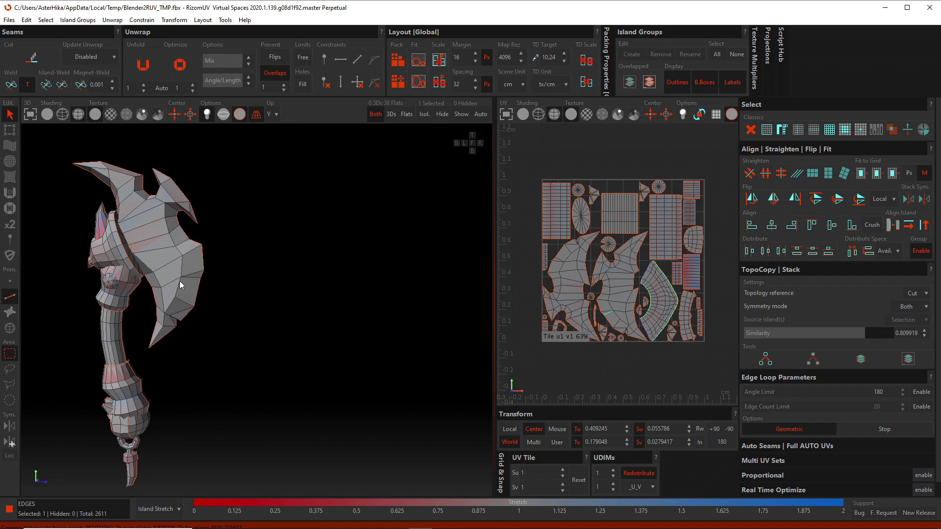
{"action": "left_click", "coordinate": [156, 257], "text": "shift"}
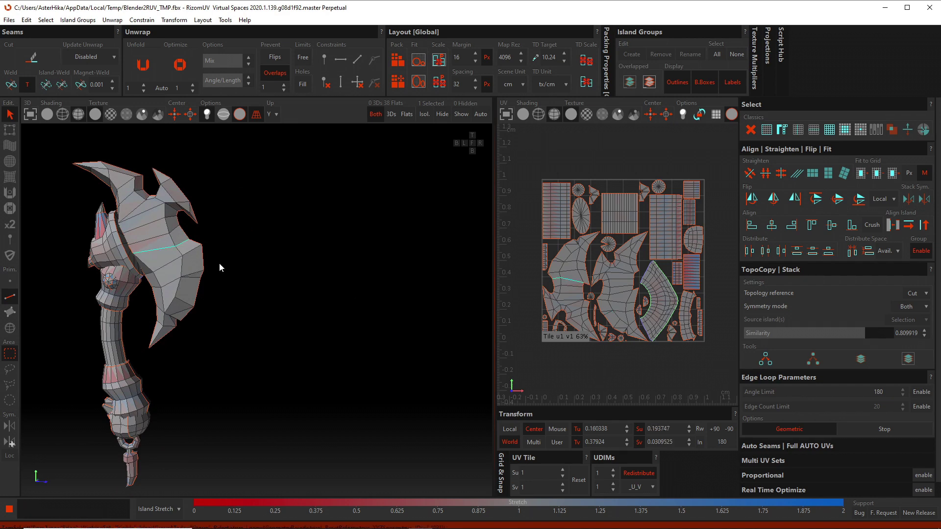
{"action": "middle_click_drag", "start_coordinate": [156, 257], "coordinate": [116, 279]}
{"action": "mouse_move", "coordinate": [248, 241]}
{"action": "middle_mouse_down"}
{"action": "mouse_move", "coordinate": [290, 249]}
{"action": "mouse_move", "coordinate": [252, 237]}
{"action": "mouse_move", "coordinate": [362, 238]}
{"action": "middle_mouse_up"}
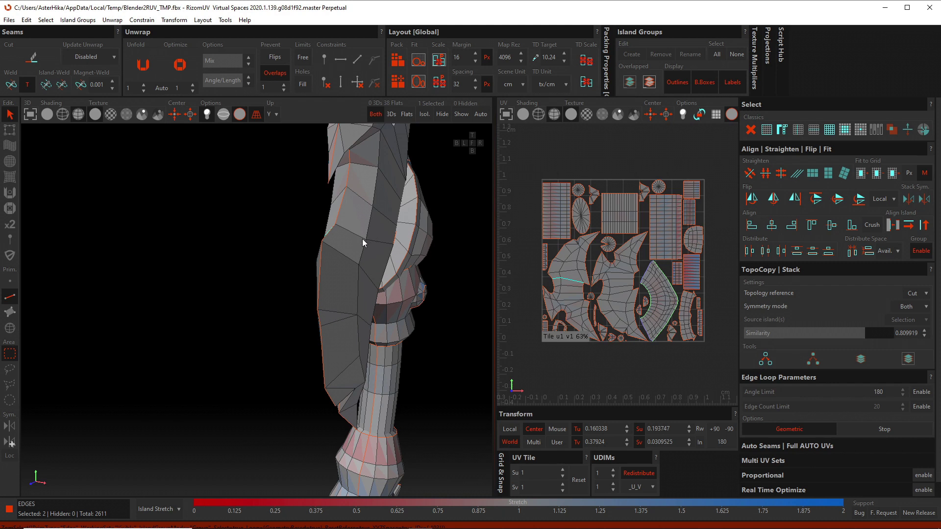
{"action": "double_click", "coordinate": [363, 242], "text": "shift"}
Step: Try TopoCopy similarity values from about 0.86 down to 0 while adjusting the blade loop
{"action": "left_click", "coordinate": [871, 337]}
{"action": "mouse_move", "coordinate": [872, 334]}
{"action": "left_mouse_down"}
{"action": "mouse_move", "coordinate": [761, 351]}
{"action": "mouse_move", "coordinate": [901, 365]}
{"action": "left_mouse_up"}
{"action": "left_click", "coordinate": [370, 248]}
{"action": "left_click", "coordinate": [350, 232], "text": "shift"}
{"action": "middle_click_drag", "start_coordinate": [328, 308], "coordinate": [395, 311]}
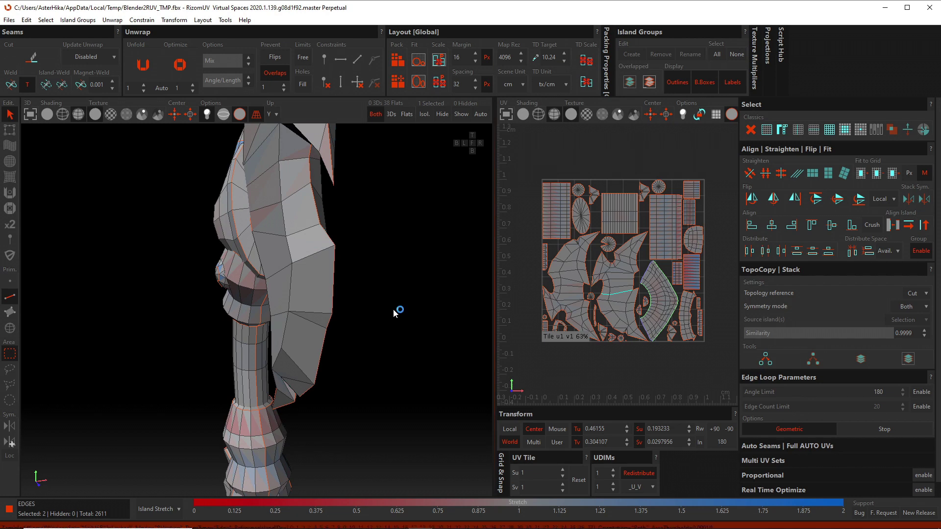
{"action": "key", "text": "ctrl+z"}
{"action": "mouse_move", "coordinate": [457, 329]}
{"action": "middle_mouse_down"}
{"action": "mouse_move", "coordinate": [406, 332]}
{"action": "mouse_move", "coordinate": [380, 321]}
{"action": "middle_mouse_up"}
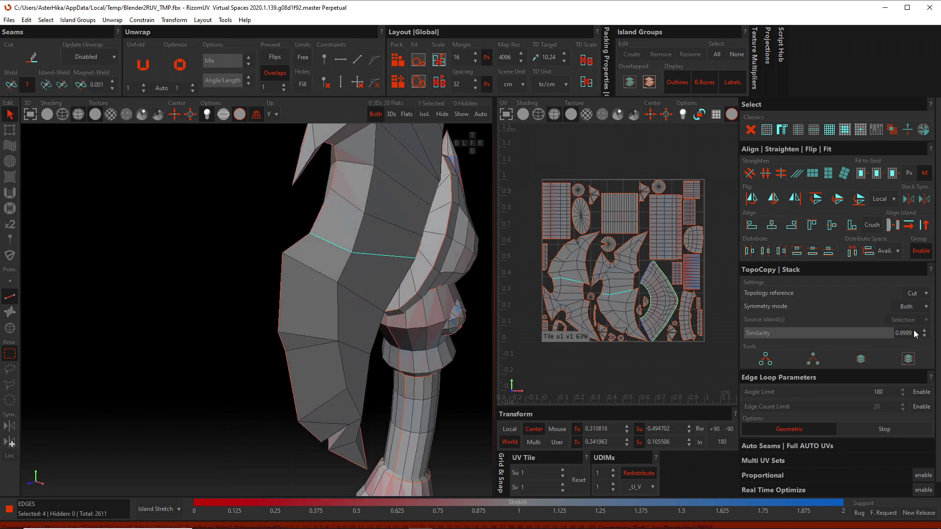
{"action": "left_click_drag", "start_coordinate": [890, 332], "coordinate": [760, 332]}
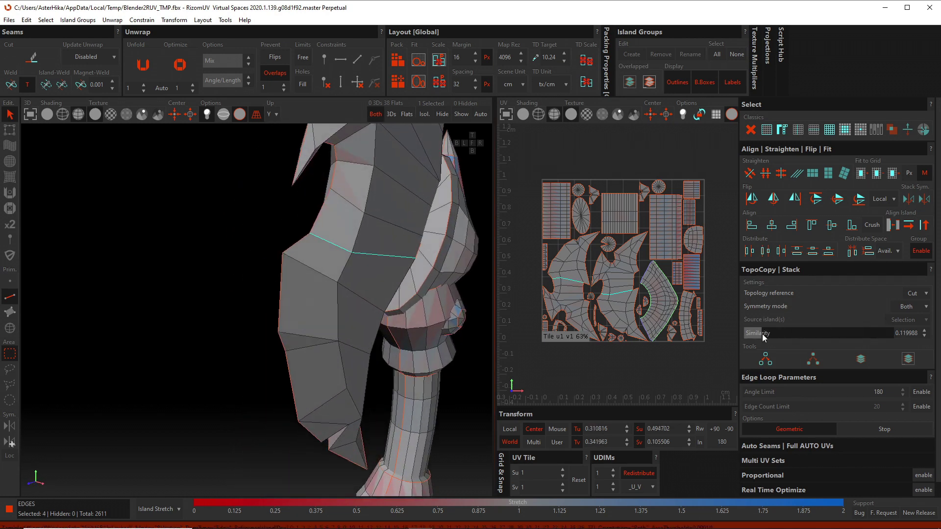
Step: Reselect the blade edge loop, raise similarity, keep Symmetry mode Both, and select the blade island
{"action": "left_click", "coordinate": [367, 259]}
{"action": "left_click", "coordinate": [336, 248]}
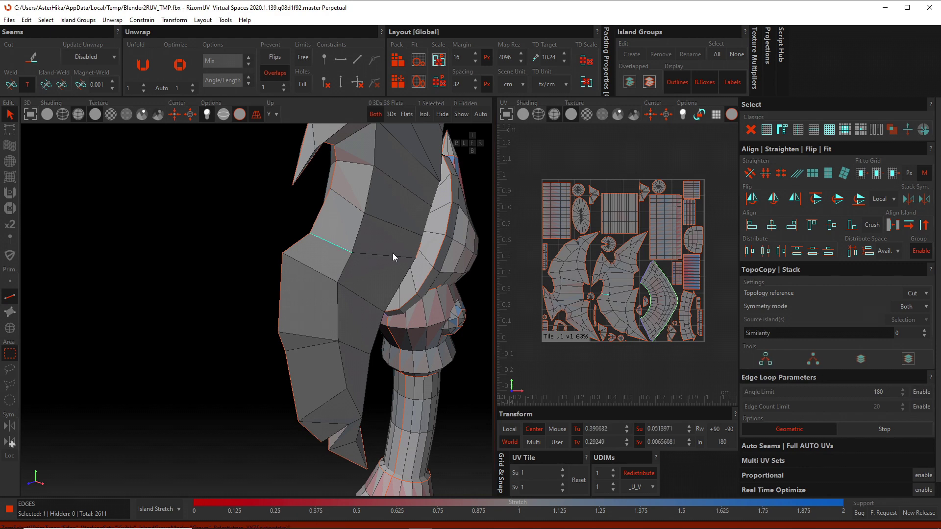
{"action": "double_click", "coordinate": [385, 258]}
{"action": "key", "text": "f"}
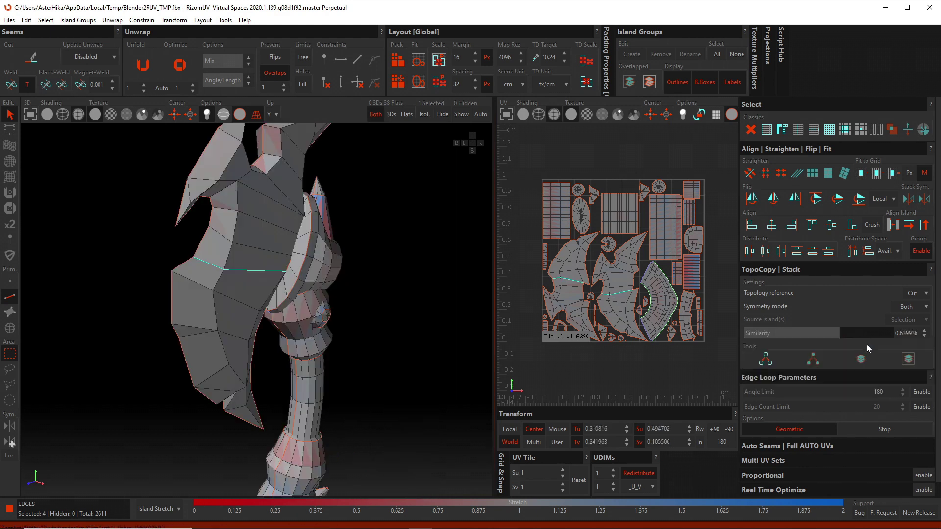
{"action": "left_click", "coordinate": [836, 334]}
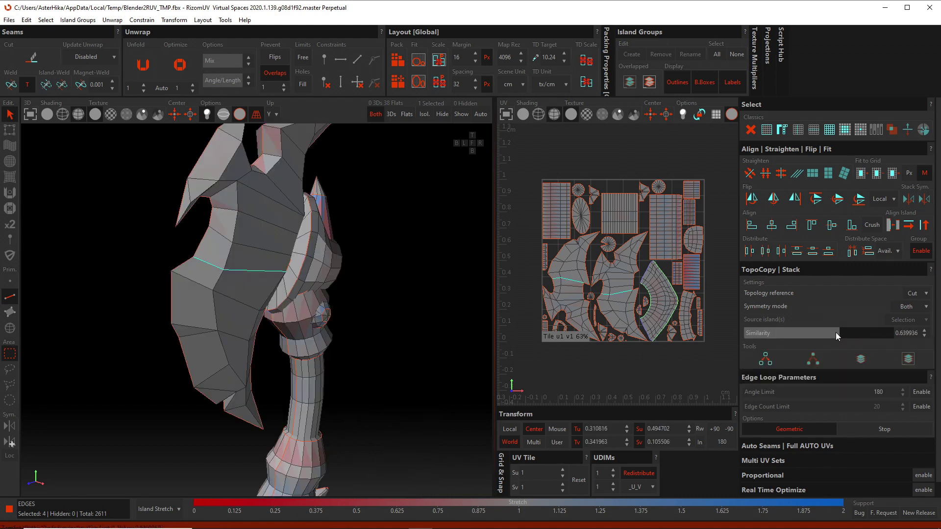
{"action": "left_click", "coordinate": [906, 307]}
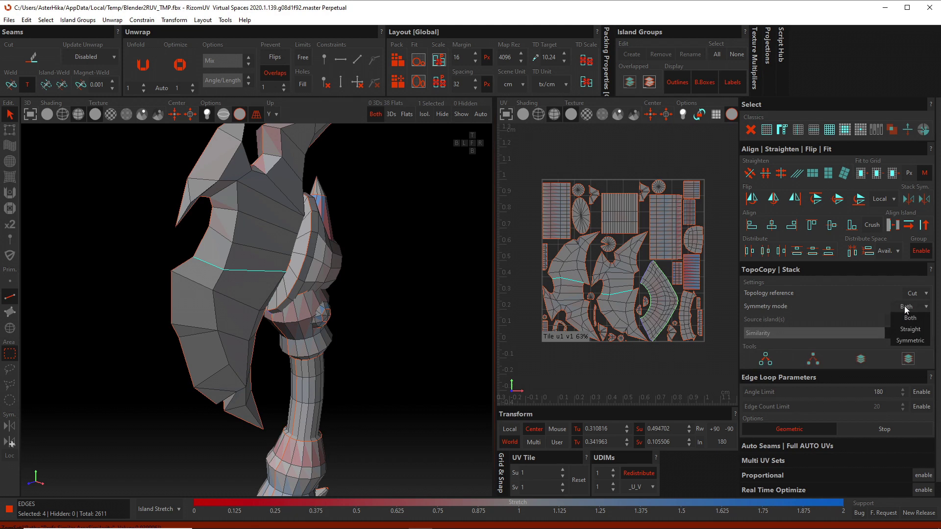
{"action": "left_click", "coordinate": [906, 310]}
{"action": "left_click", "coordinate": [807, 363]}
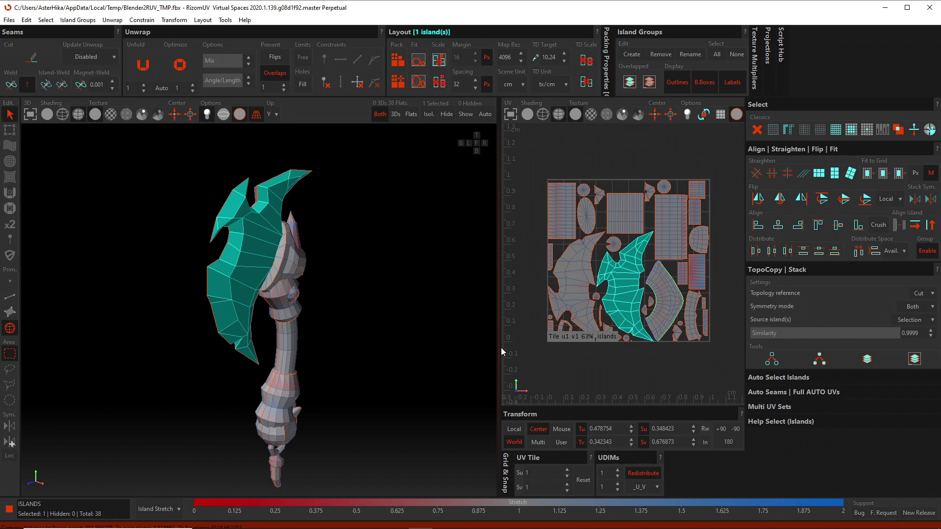
Step: Orbit around the axe head, clear the selection, and open the packing properties
{"action": "mouse_move", "coordinate": [349, 270]}
{"action": "middle_mouse_down"}
{"action": "mouse_move", "coordinate": [375, 275]}
{"action": "mouse_move", "coordinate": [269, 224]}
{"action": "mouse_move", "coordinate": [272, 270]}
{"action": "mouse_move", "coordinate": [399, 272]}
{"action": "mouse_move", "coordinate": [330, 272]}
{"action": "middle_mouse_up"}
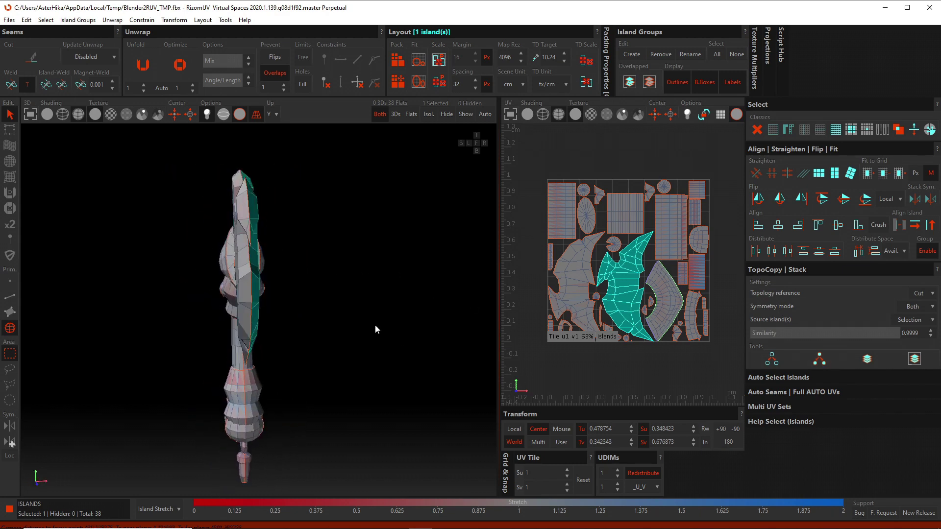
{"action": "mouse_move", "coordinate": [352, 327]}
{"action": "middle_mouse_down"}
{"action": "mouse_move", "coordinate": [342, 330]}
{"action": "mouse_move", "coordinate": [222, 201]}
{"action": "middle_mouse_up"}
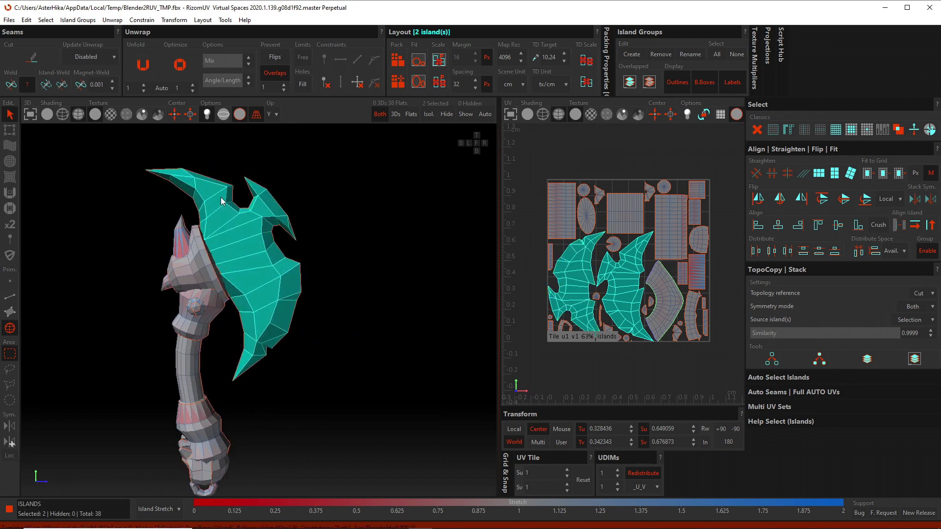
{"action": "left_click", "coordinate": [311, 395]}
{"action": "middle_click_drag", "start_coordinate": [311, 395], "coordinate": [343, 387]}
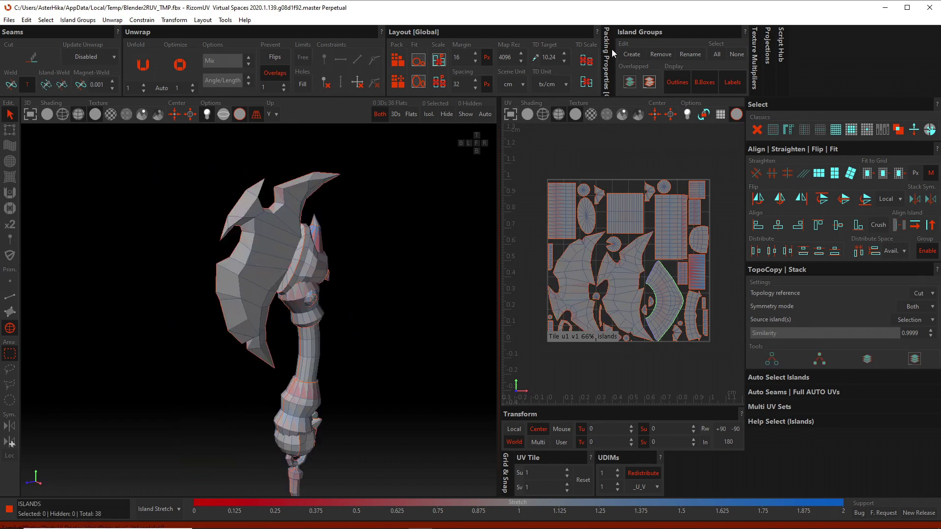
{"action": "left_click", "coordinate": [607, 49]}
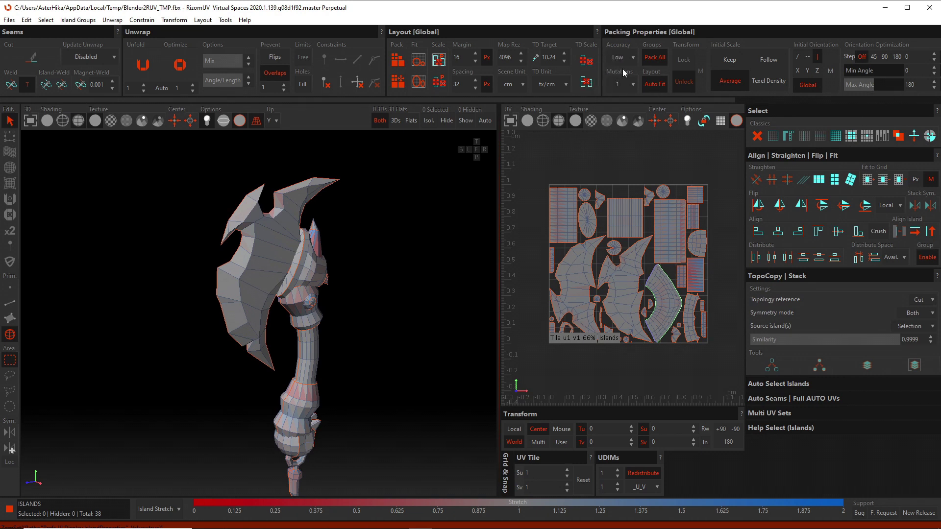
Step: Set packing to Ultra accuracy, 16 mutations and a 90-degree orientation step
{"action": "left_click", "coordinate": [618, 58]}
{"action": "left_click", "coordinate": [632, 117]}
{"action": "left_click", "coordinate": [634, 84]}
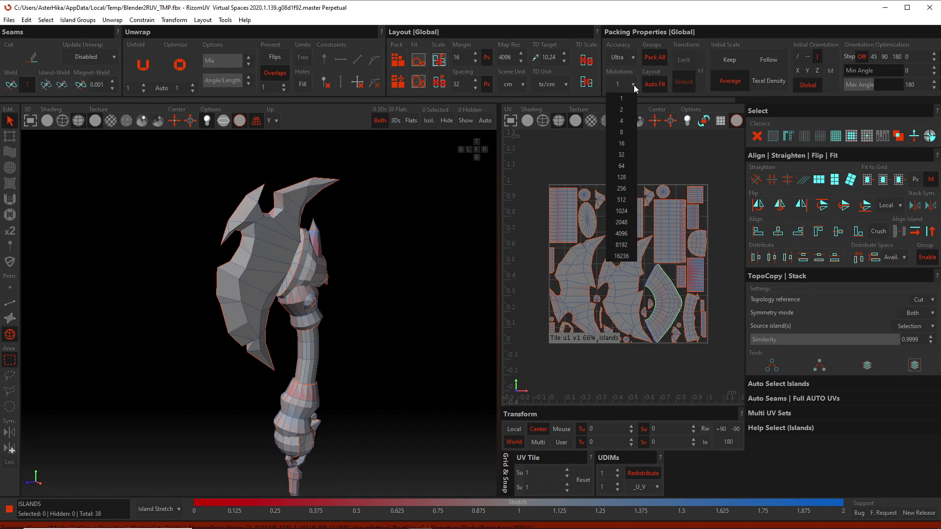
{"action": "left_click", "coordinate": [628, 143]}
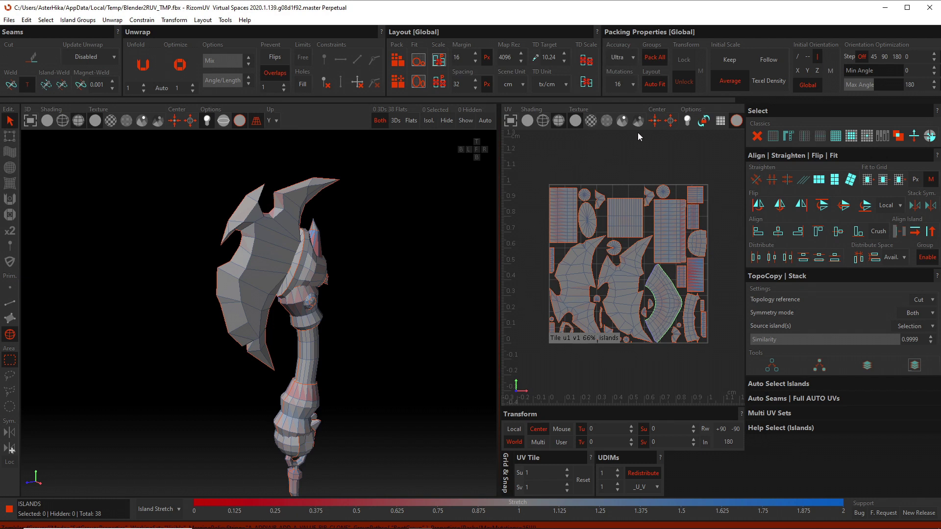
{"action": "left_click", "coordinate": [886, 59]}
{"action": "middle_click_drag", "start_coordinate": [341, 332], "coordinate": [320, 315]}
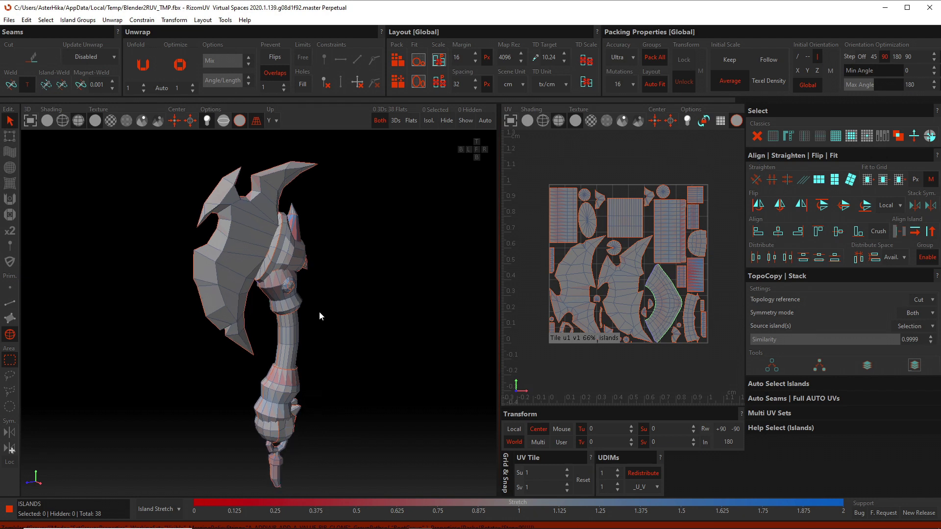